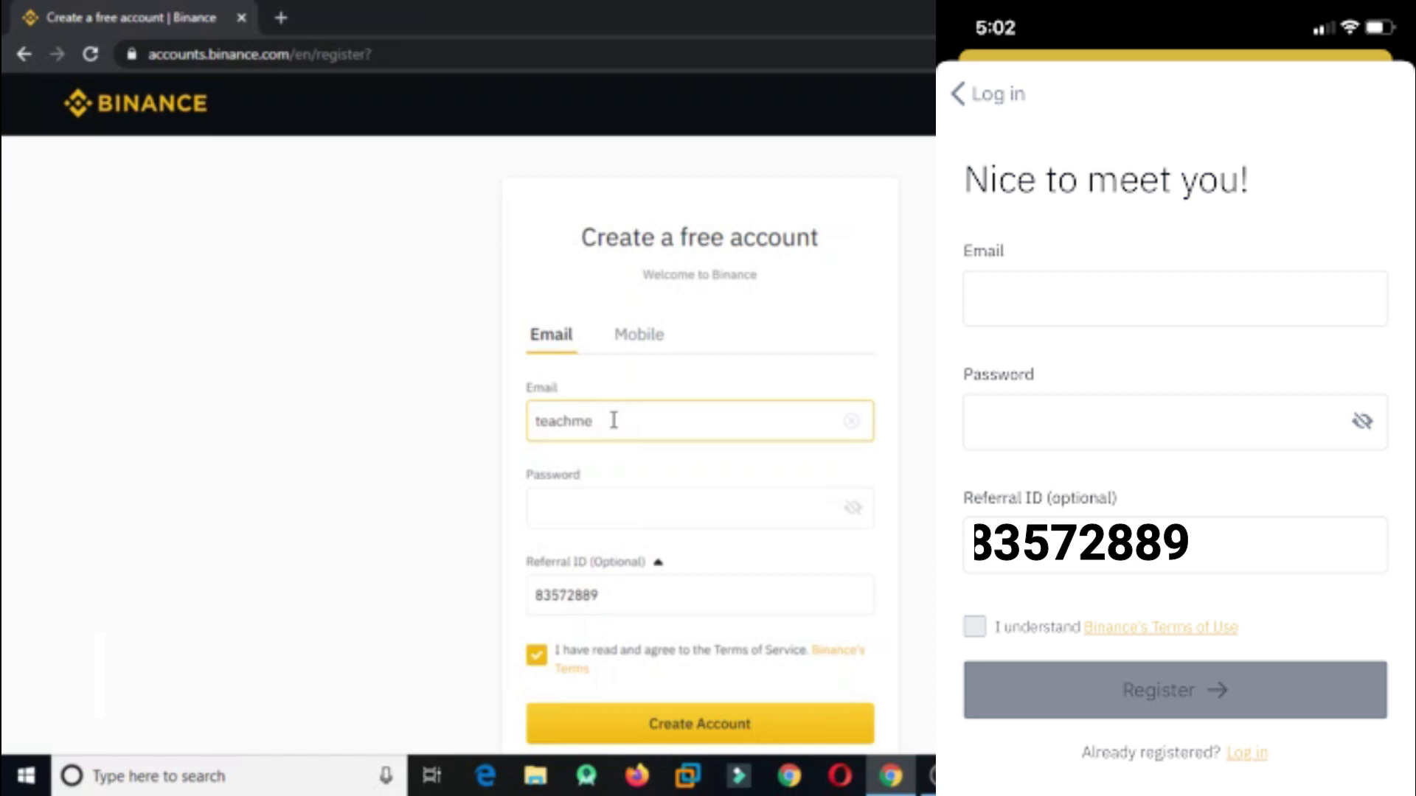
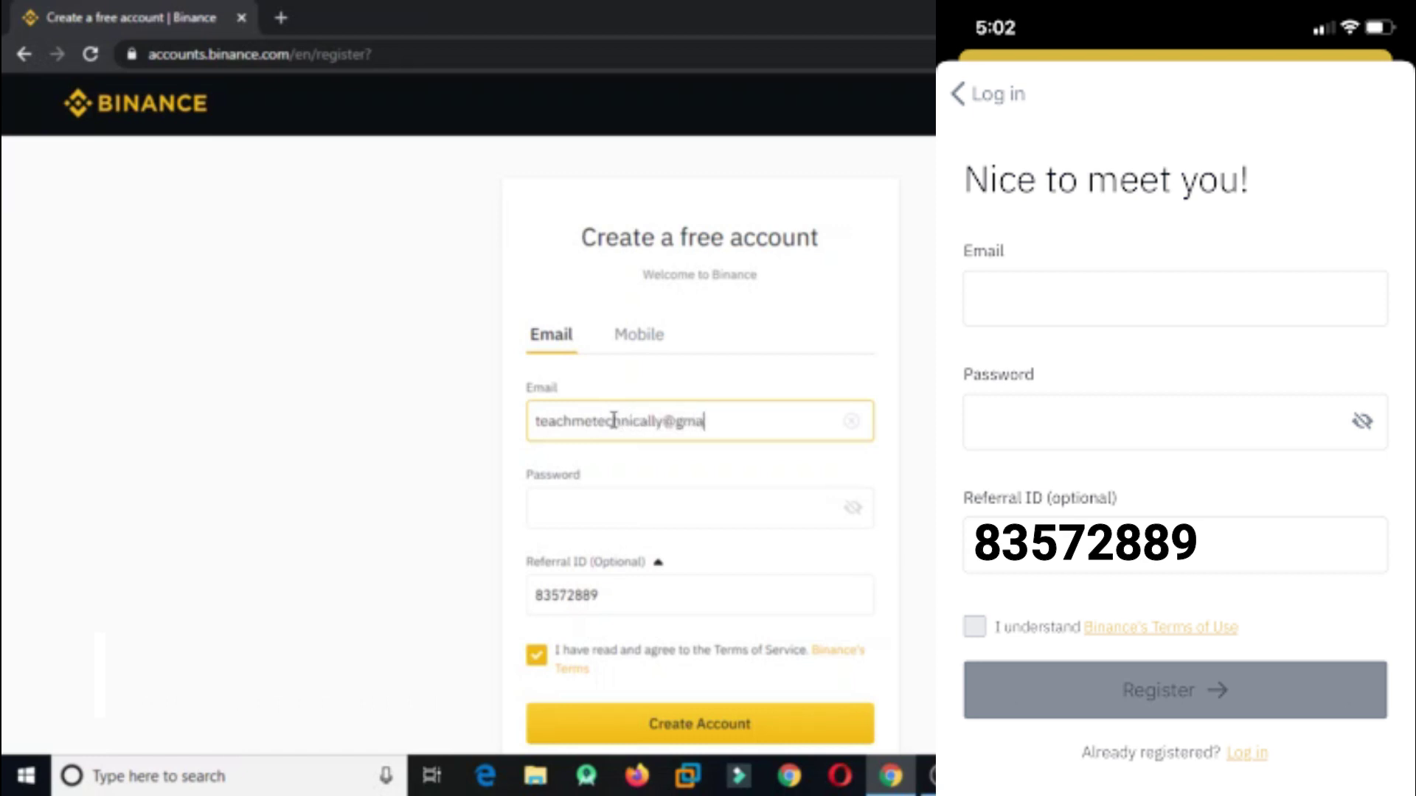
Finish entering the account's e-mail address, then go to the Password field
left_click(743, 490)
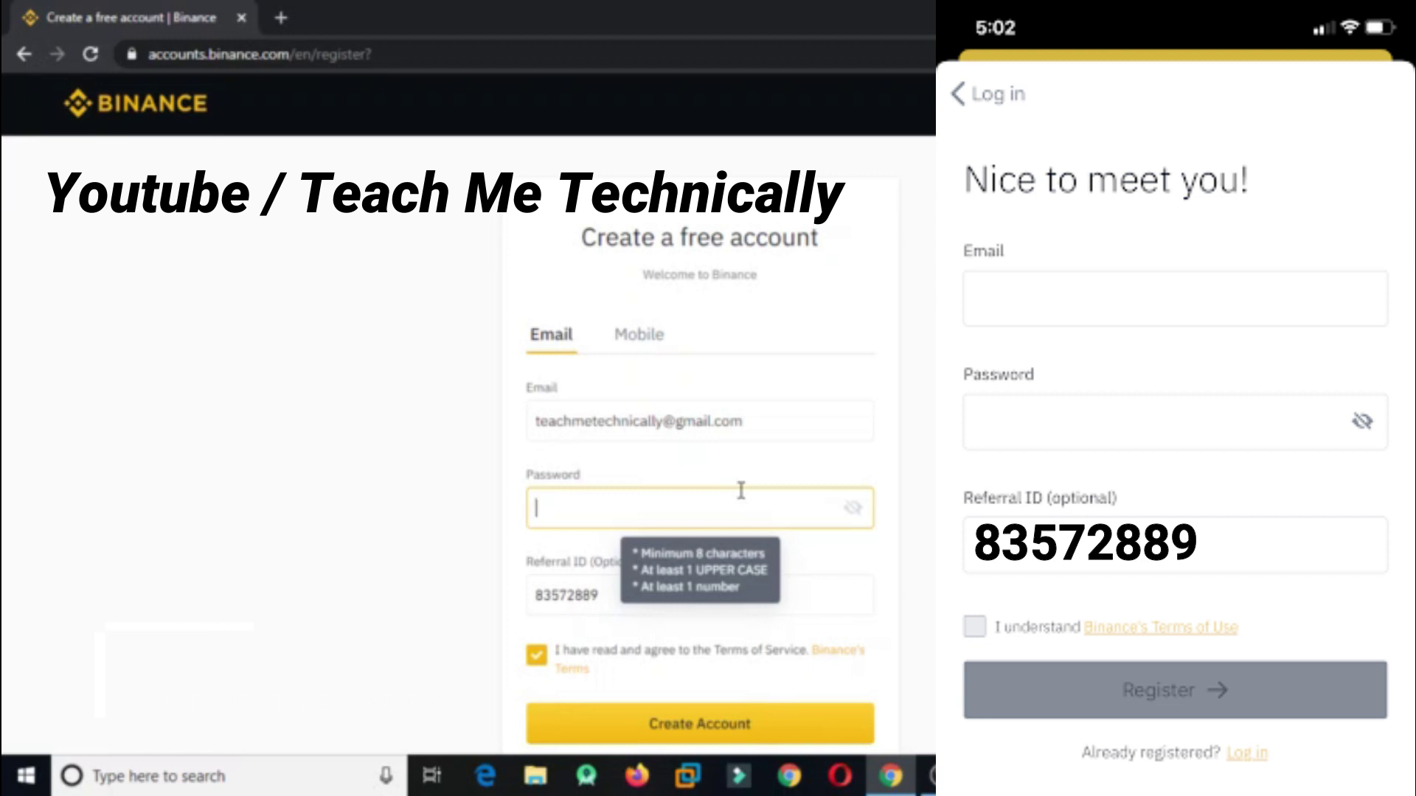
Paste in a High-strength password, check the Referral ID field, and submit the sign-up form
key("ctrl+v")
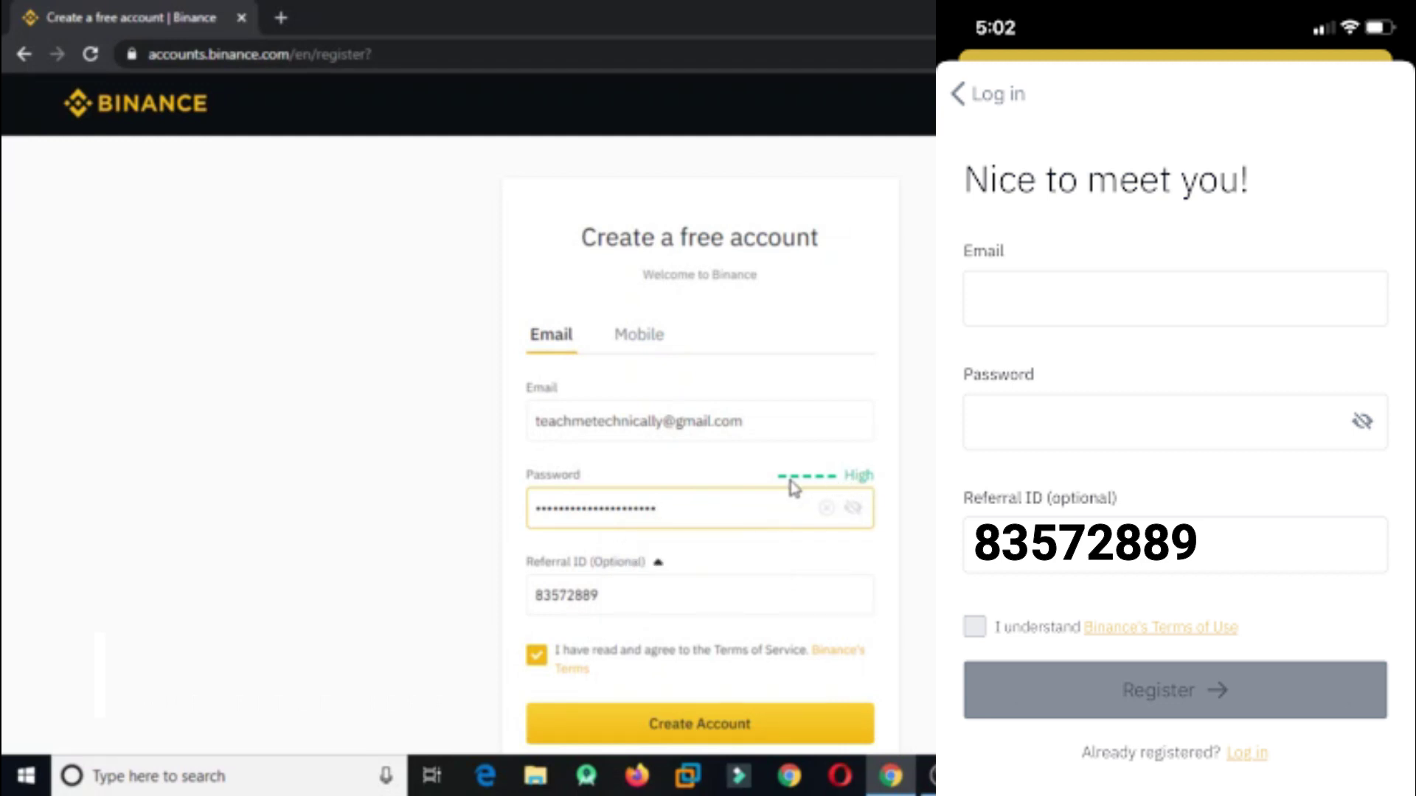
scroll(885, 543, "down", 1)
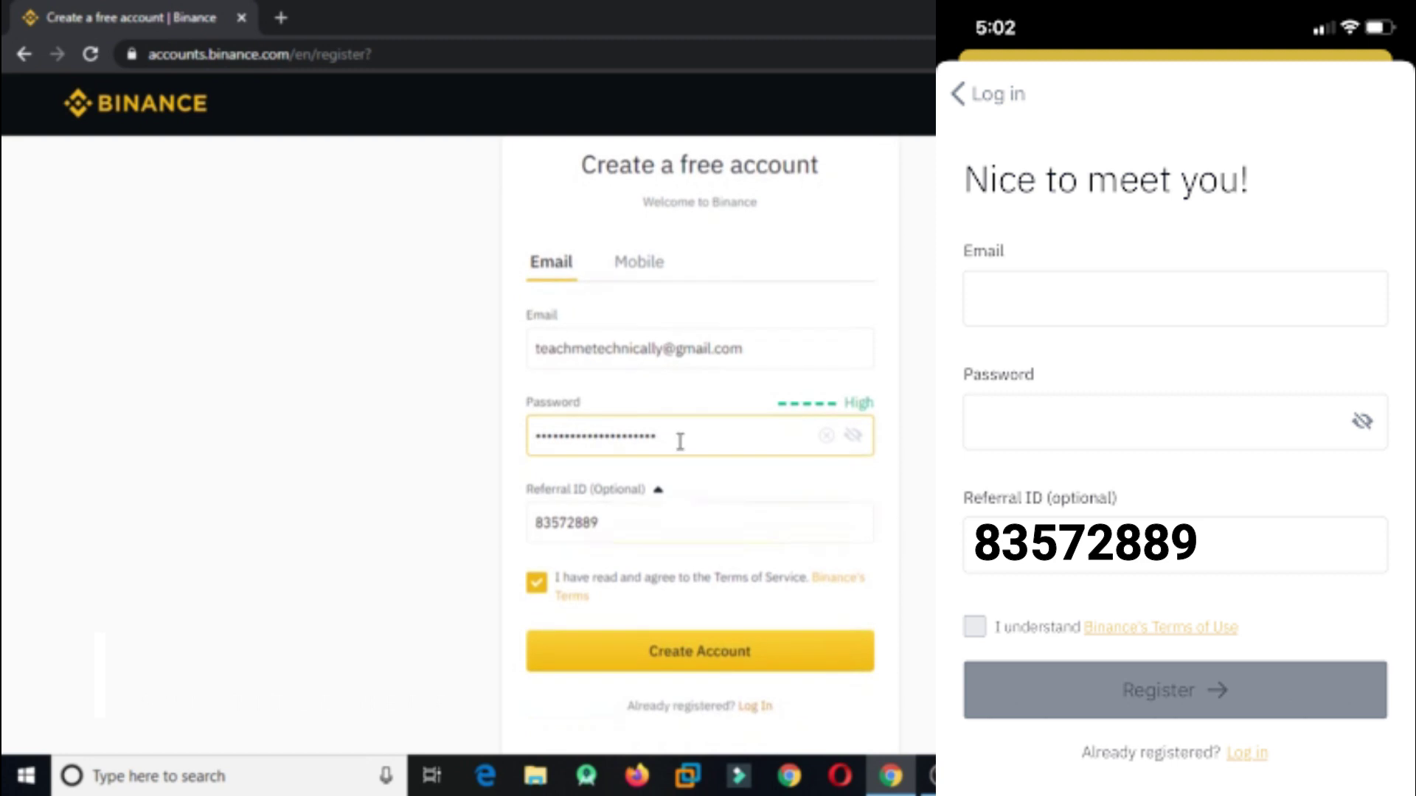
left_click(606, 431)
left_click(586, 520)
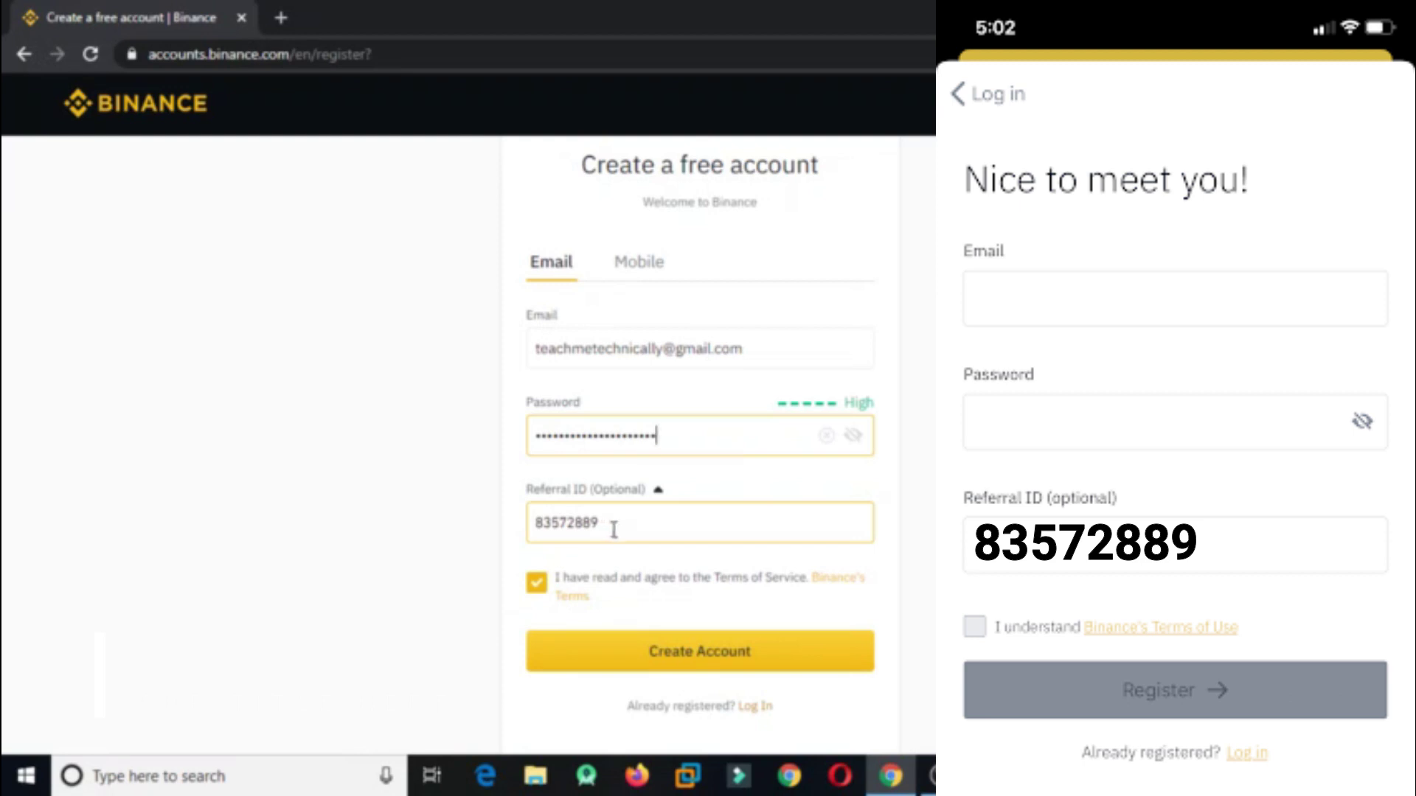
left_click(752, 660)
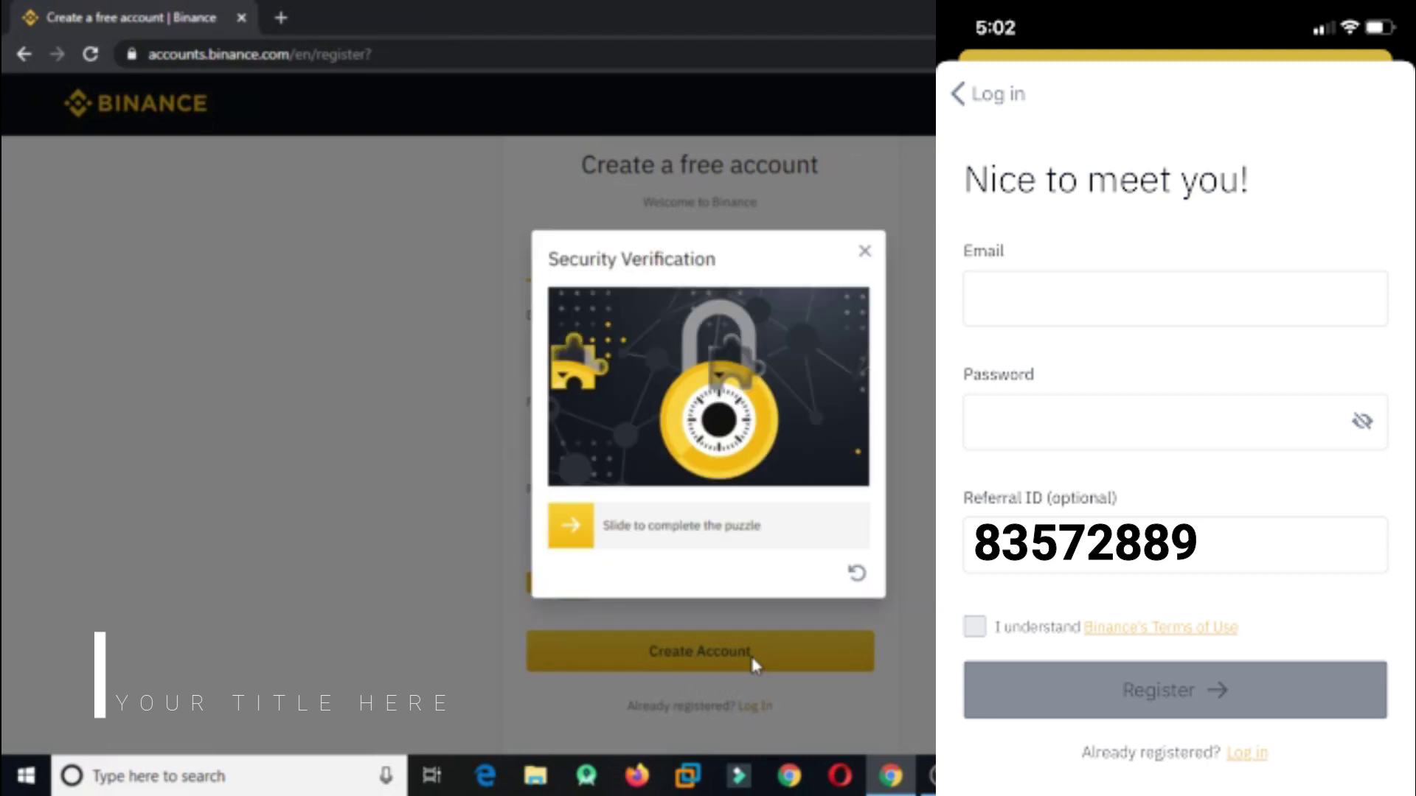
Drag the slider to solve the Security Verification puzzle
left_click_drag(572, 525, 748, 545)
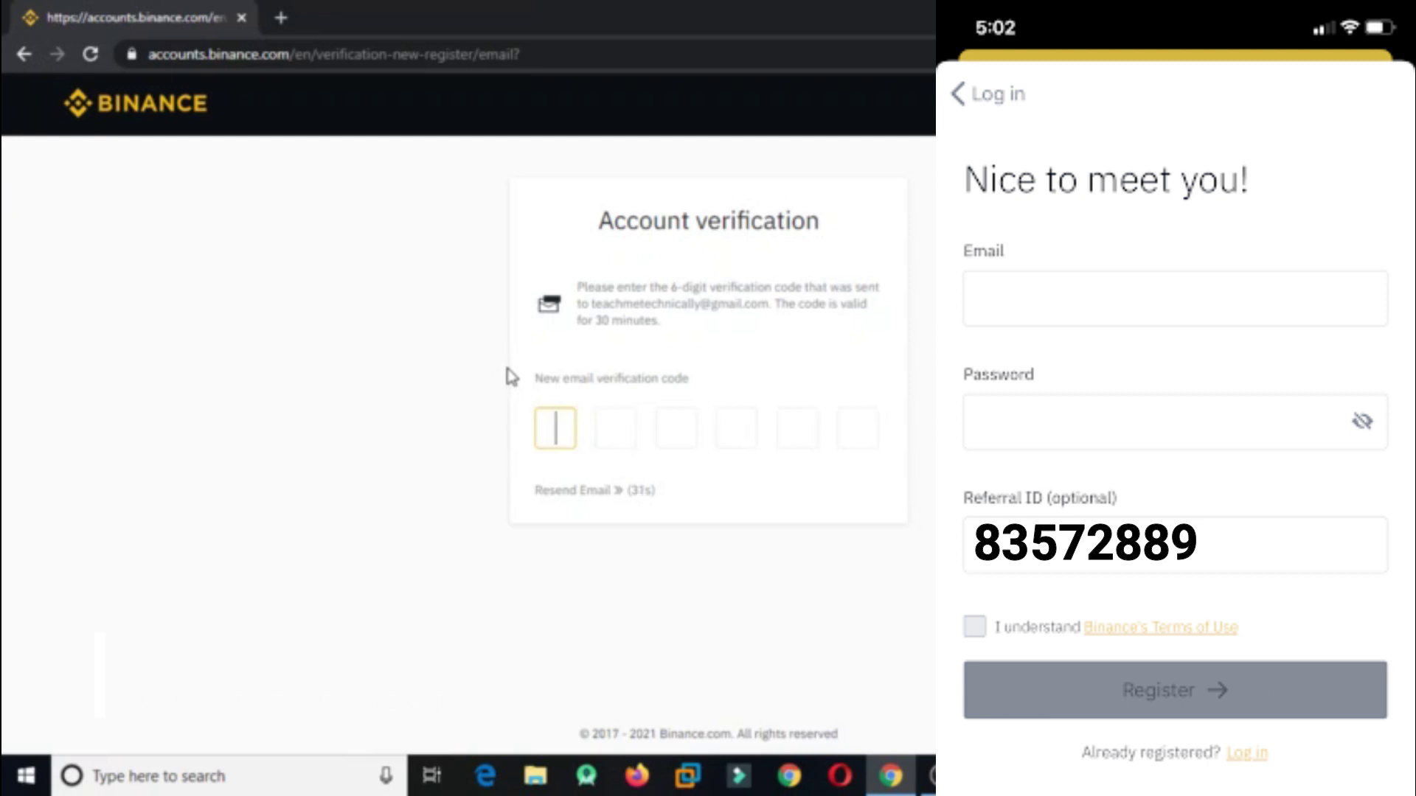
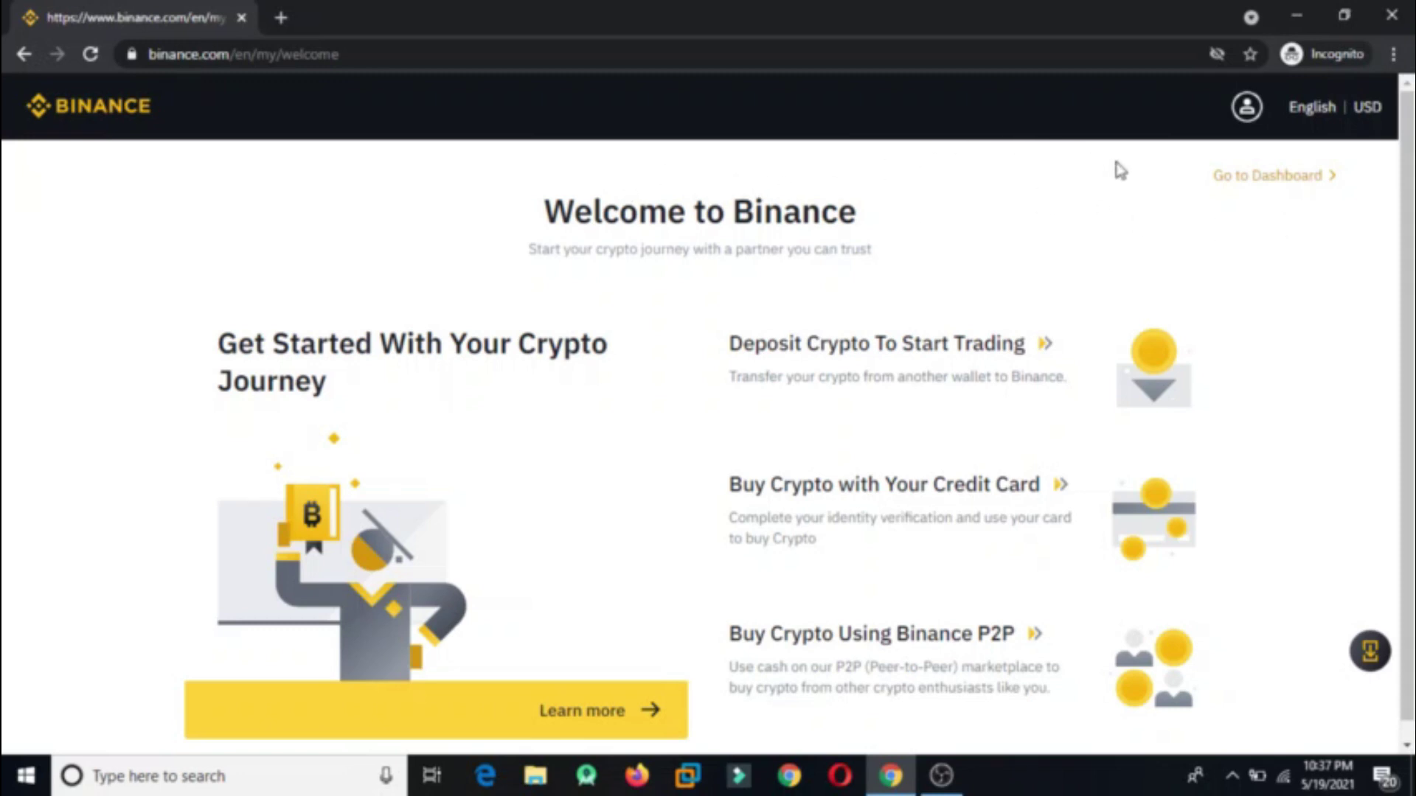
Go to the account dashboard from the Welcome to Binance page
left_click(1278, 186)
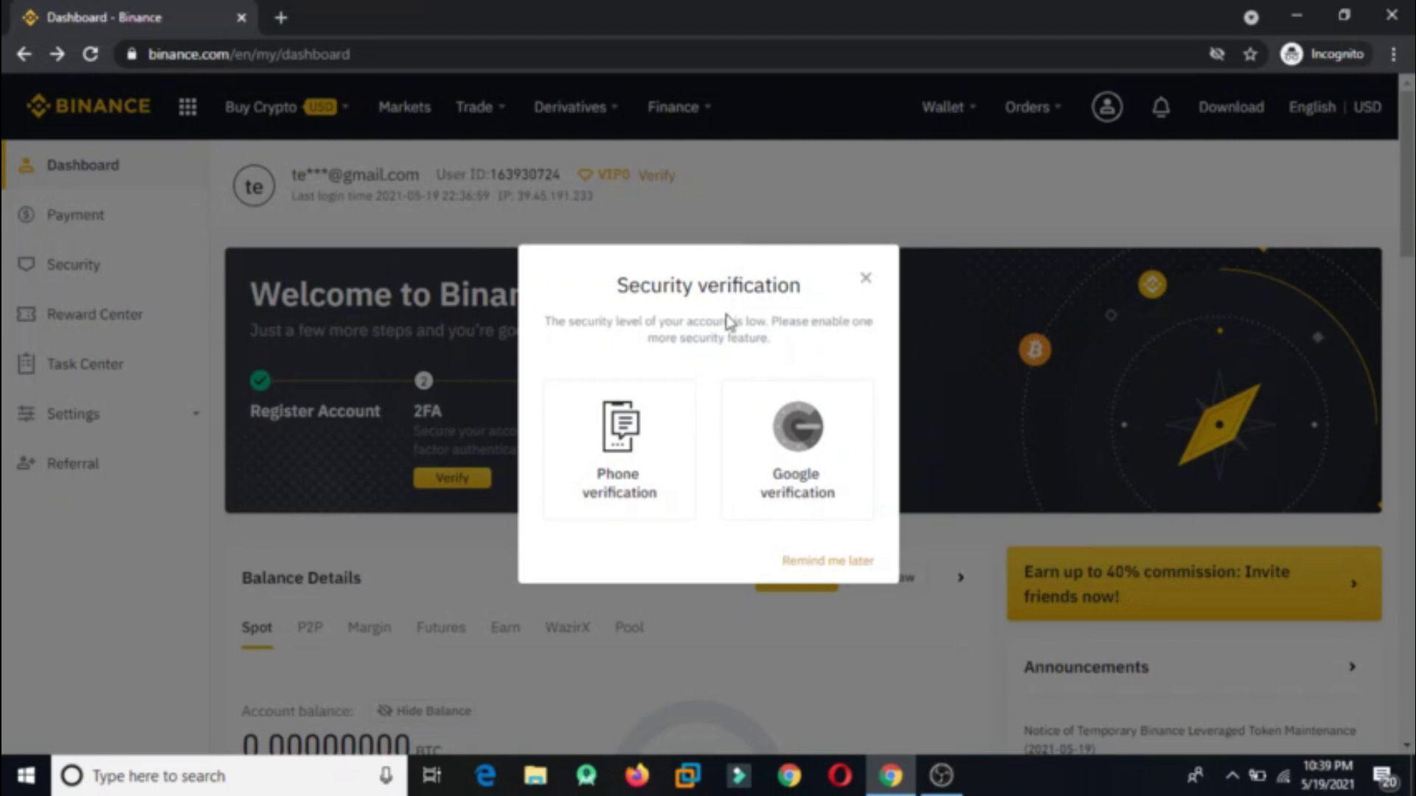
Choose Phone verification and set the country code to Pakistan +92 by searching 'pk'
left_click(610, 424)
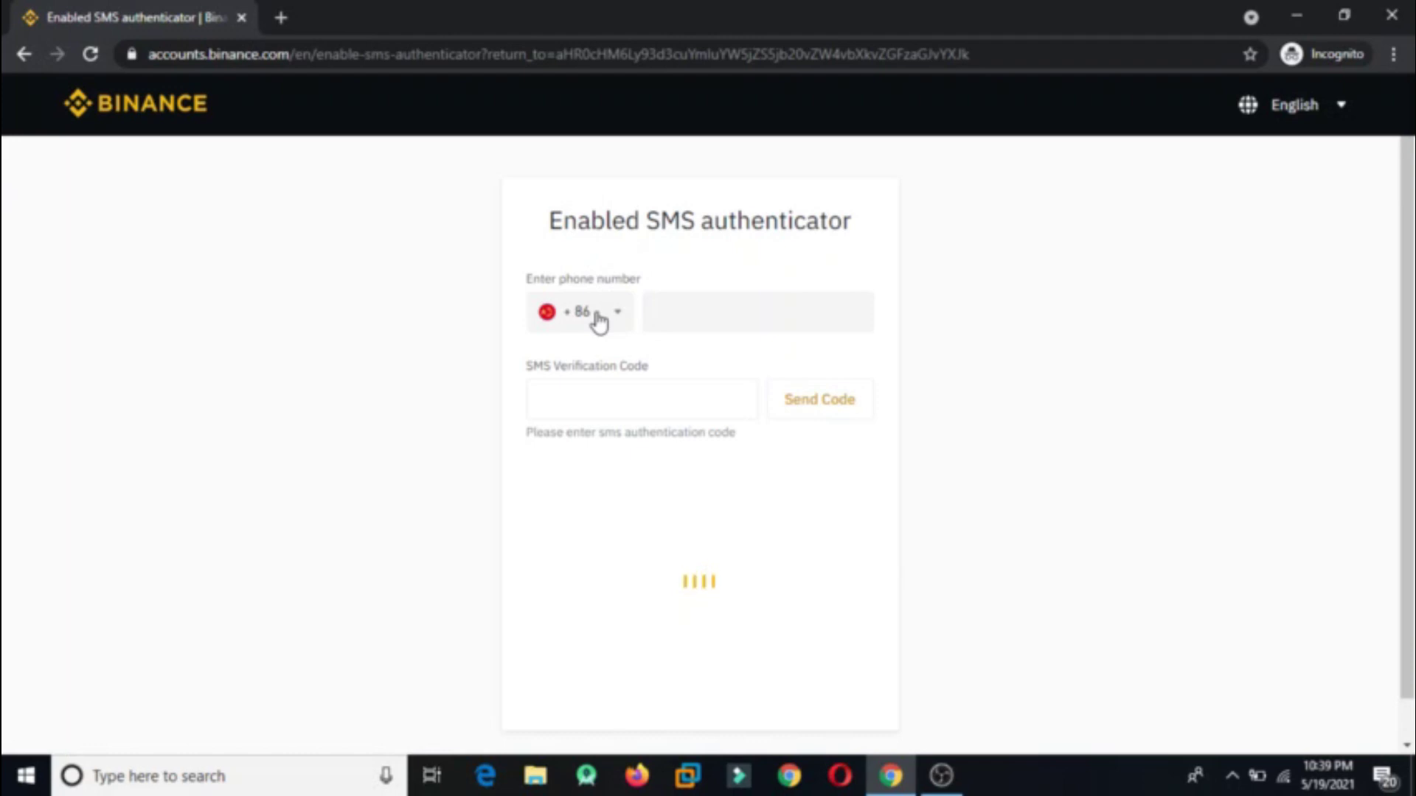
left_click(599, 322)
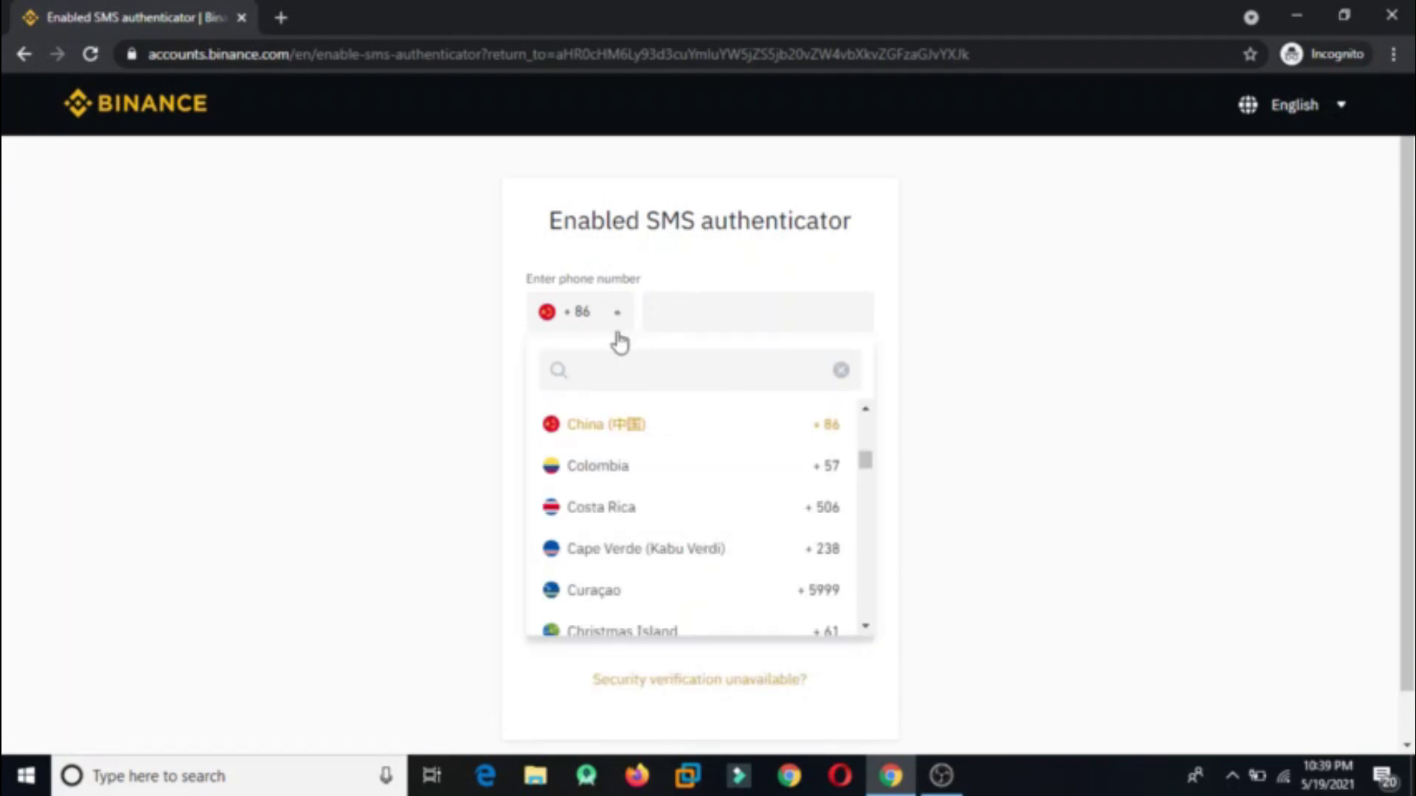
type("pk")
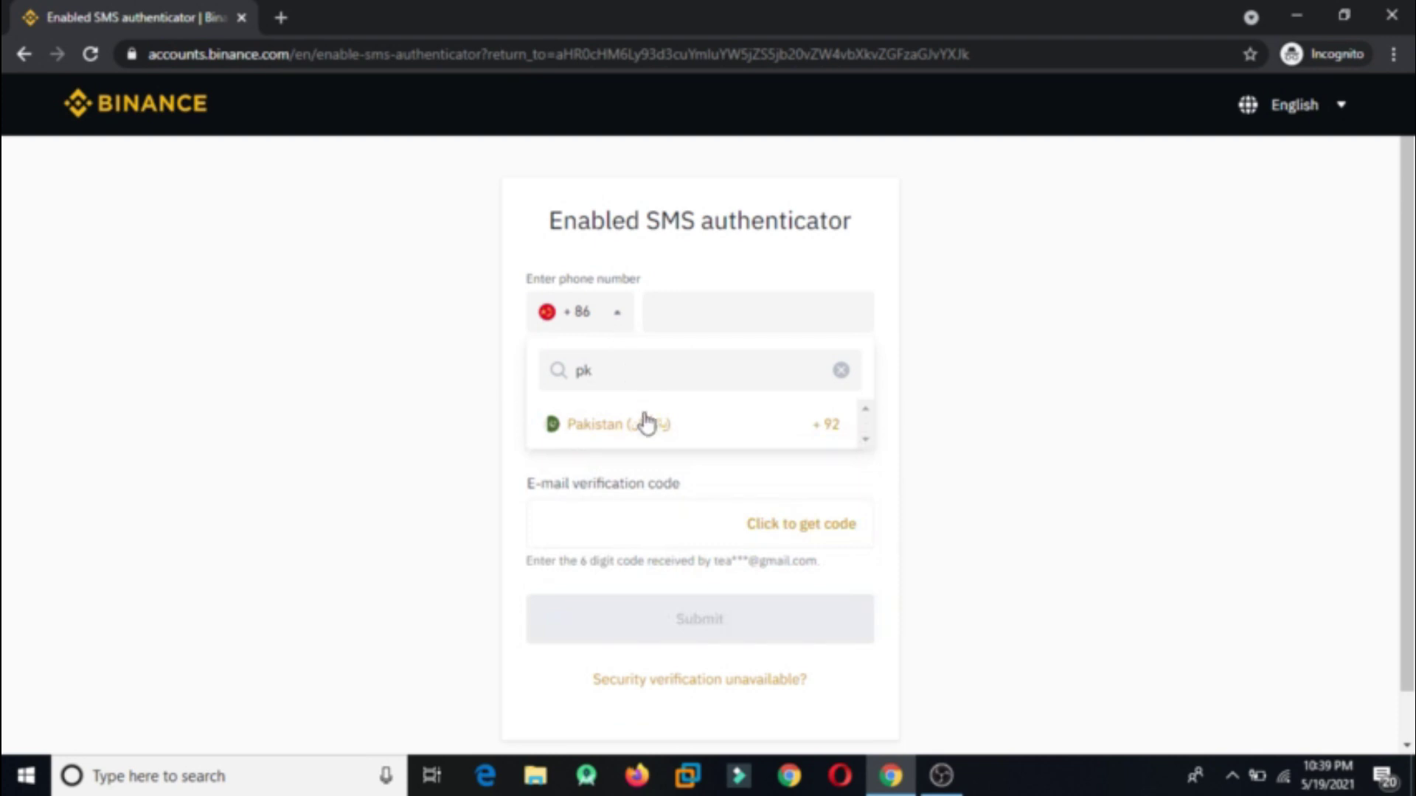
left_click(699, 413)
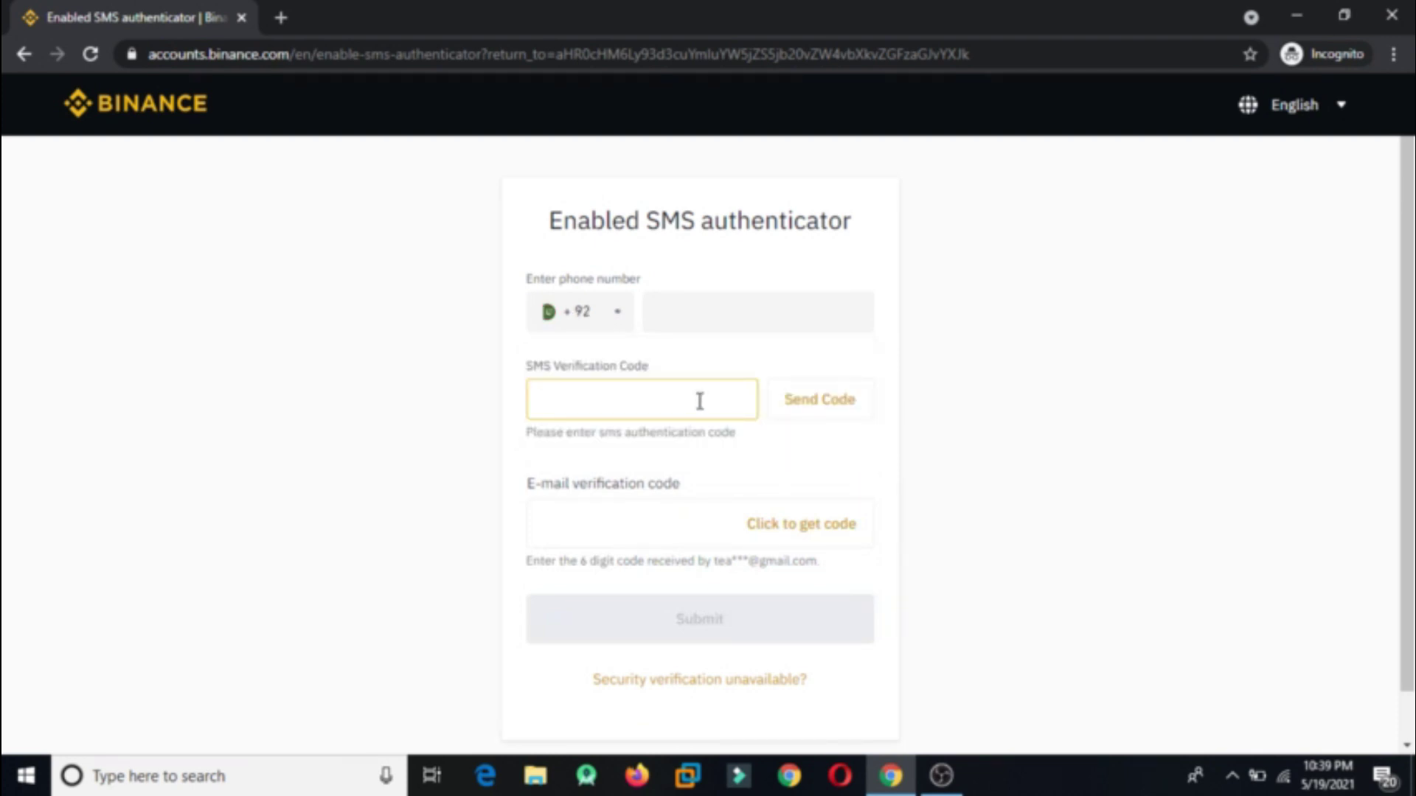
left_click(676, 319)
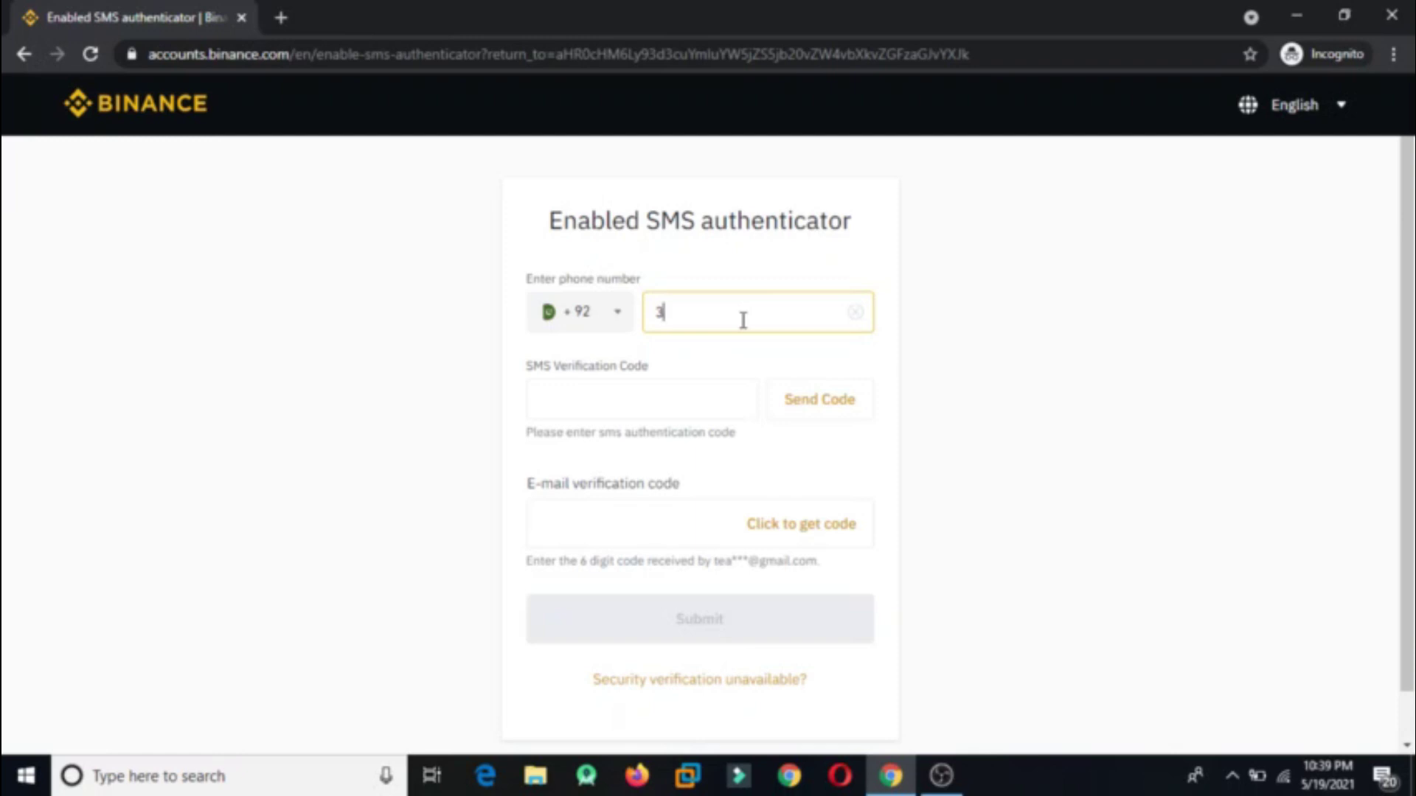
key("BackSpace")
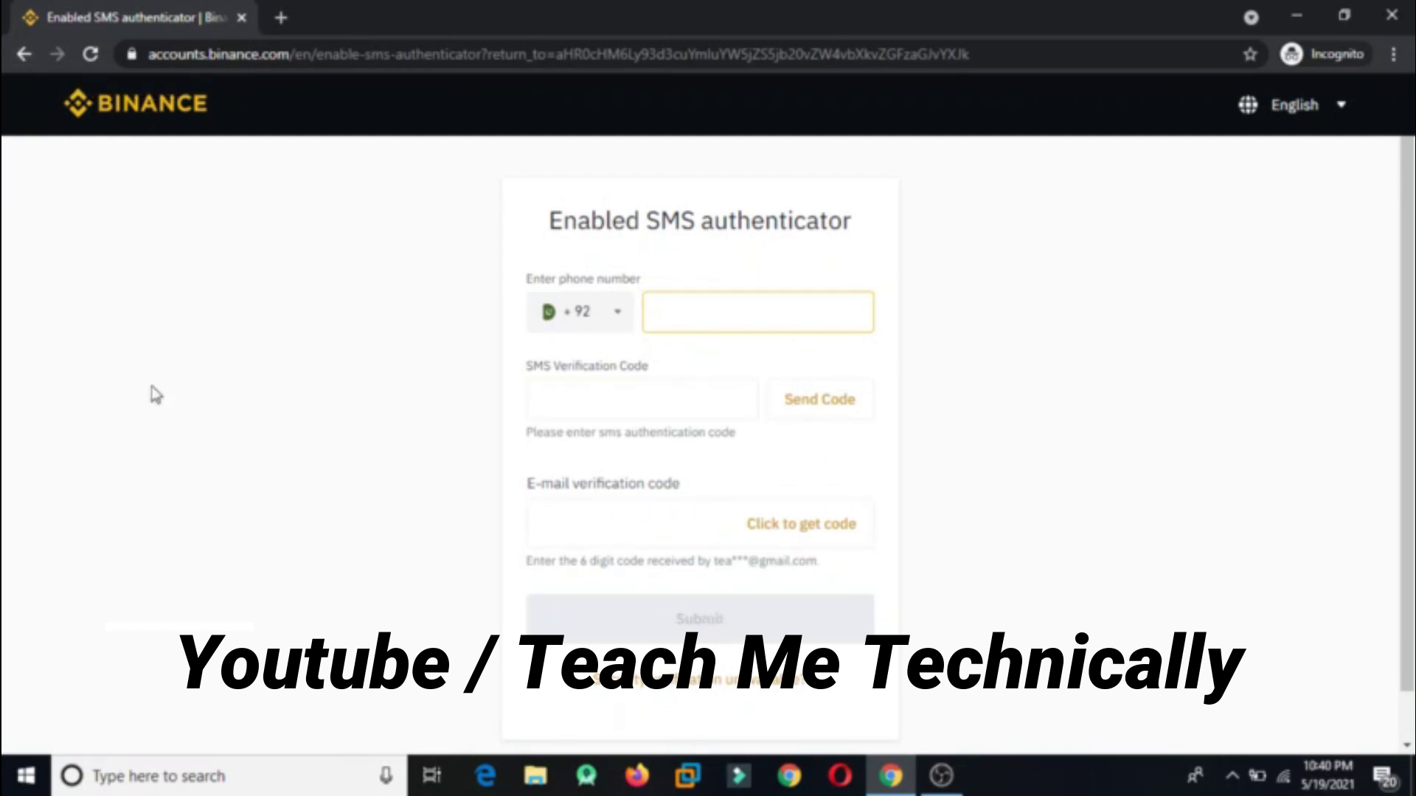
Return to the dashboard, dismiss the security prompt, and open Settings > Basic Info
left_click(25, 54)
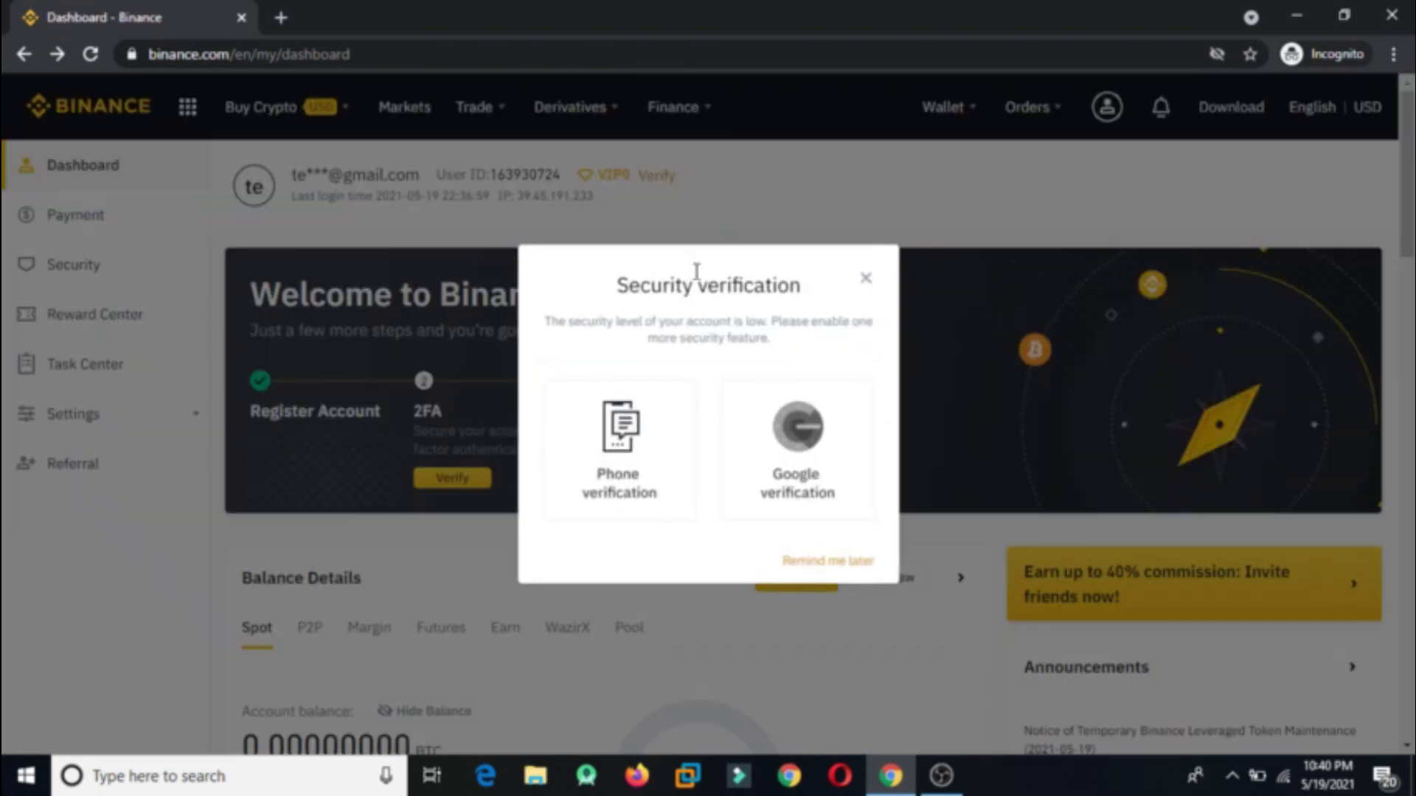
left_click(862, 280)
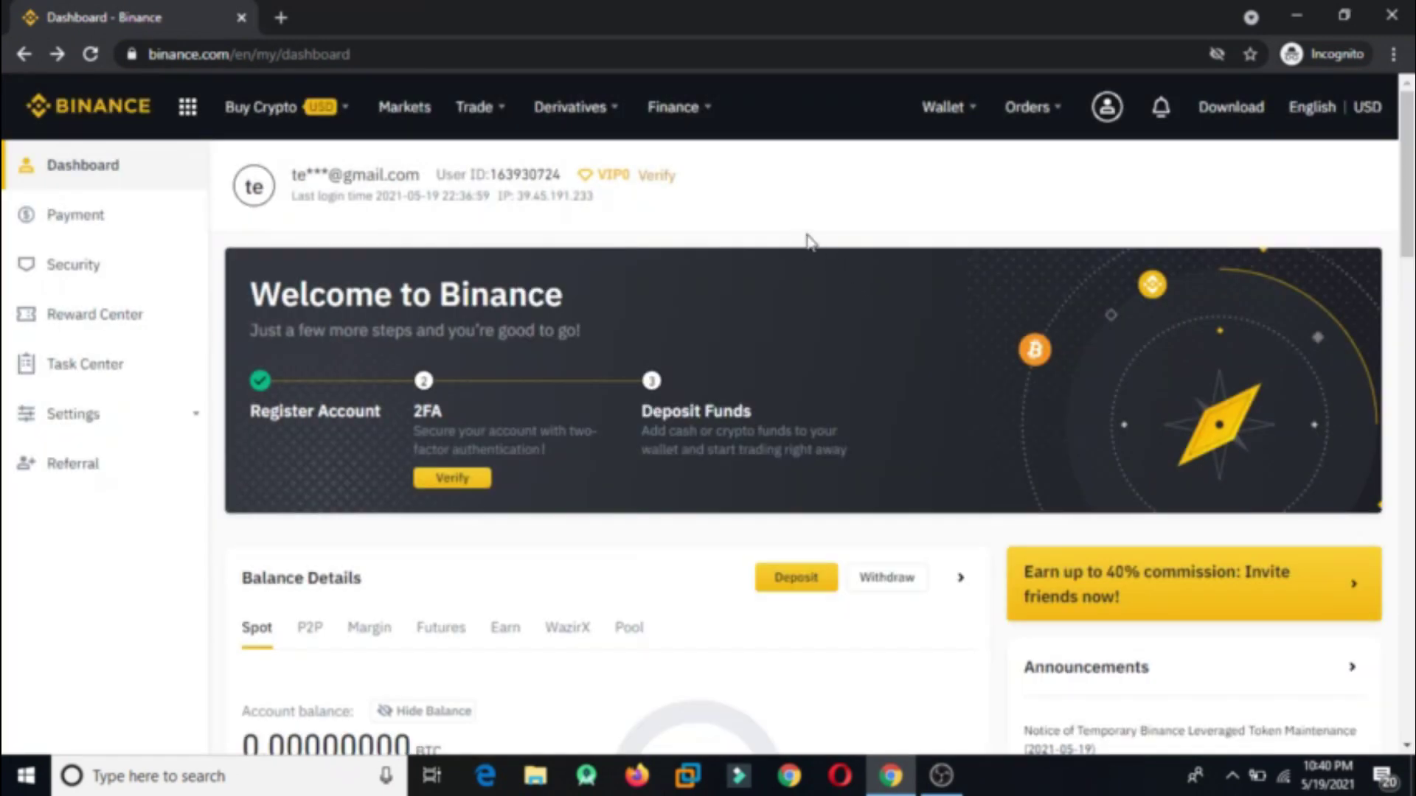
left_click(94, 414)
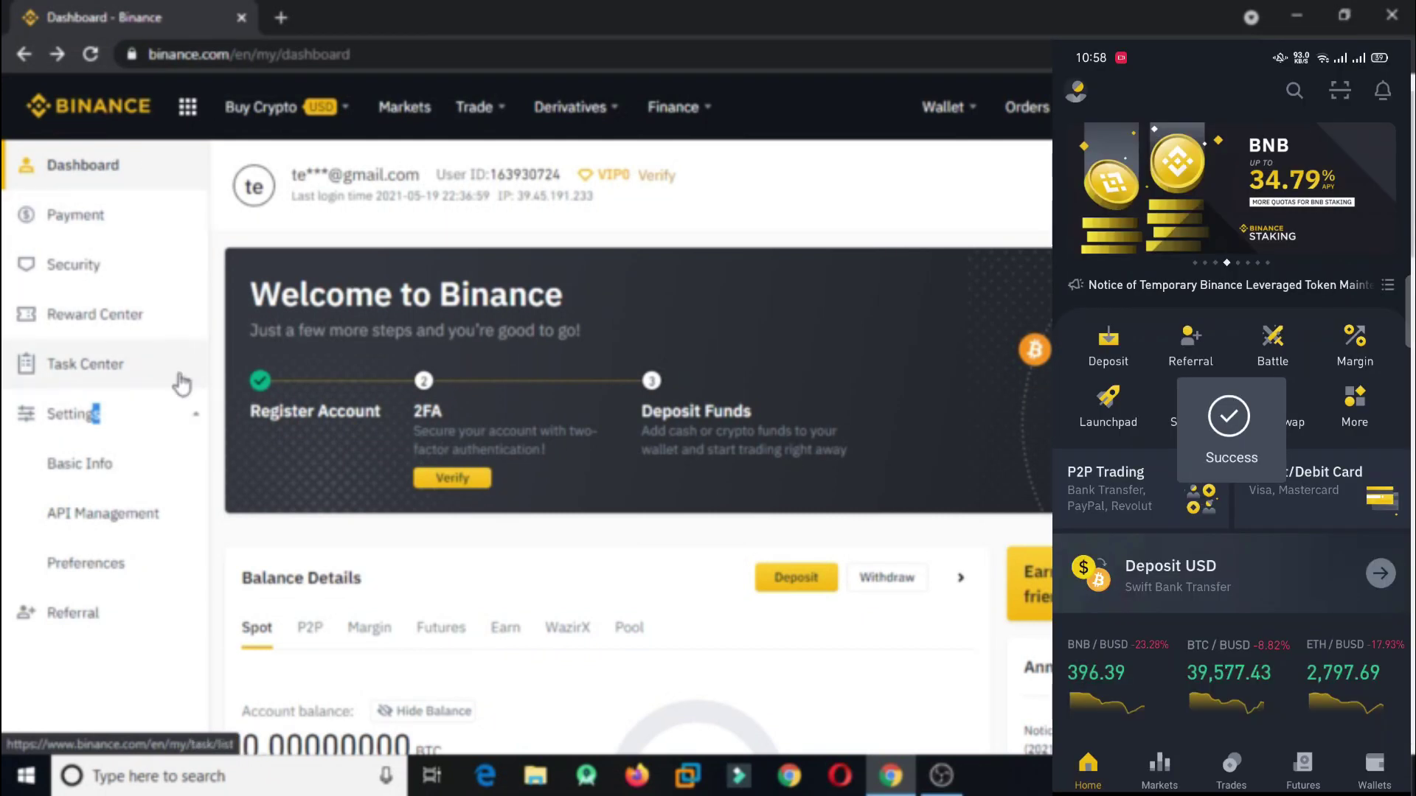
triple_click(192, 417)
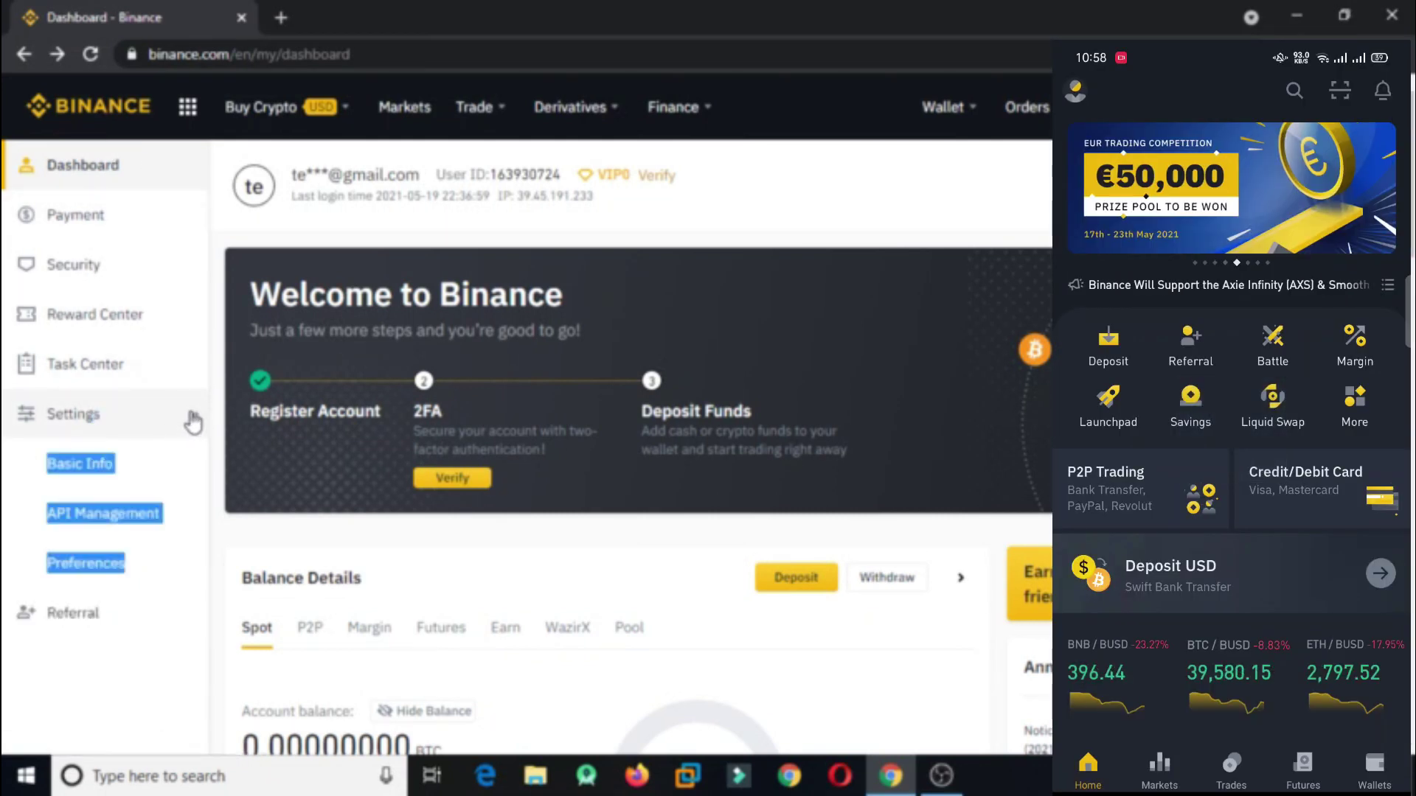
left_click(216, 424)
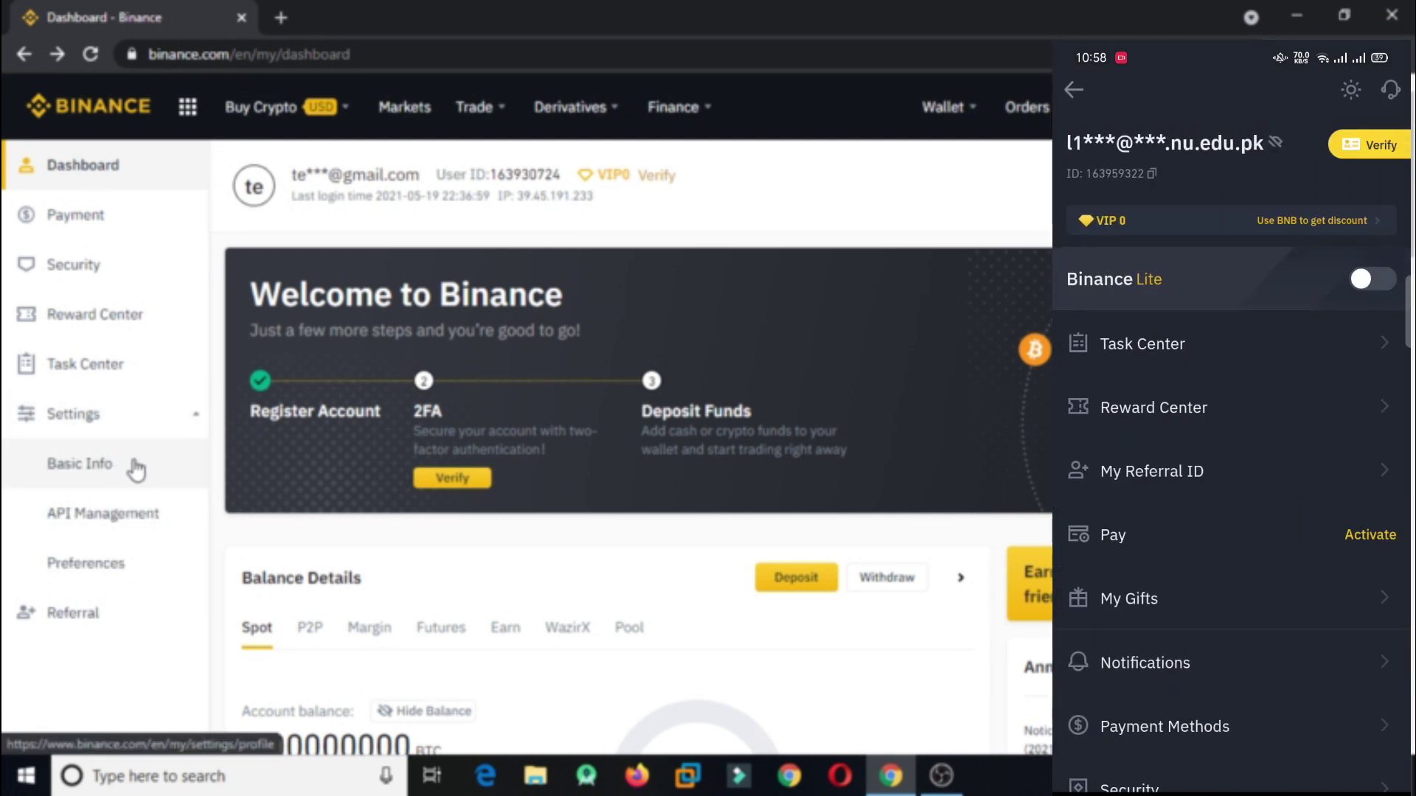
left_click(135, 466)
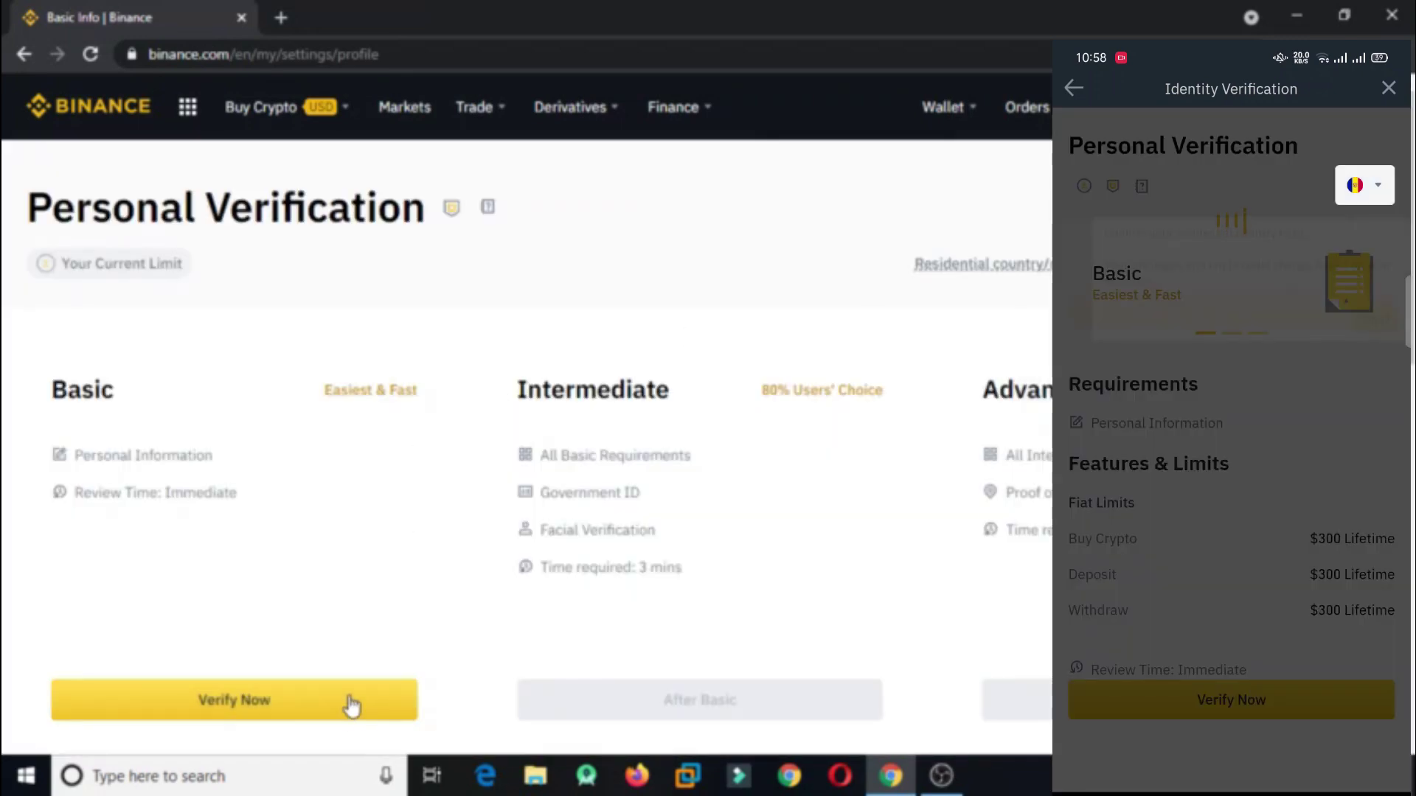
Start Basic Verification and move through the first, last and middle name fields
left_click(345, 701)
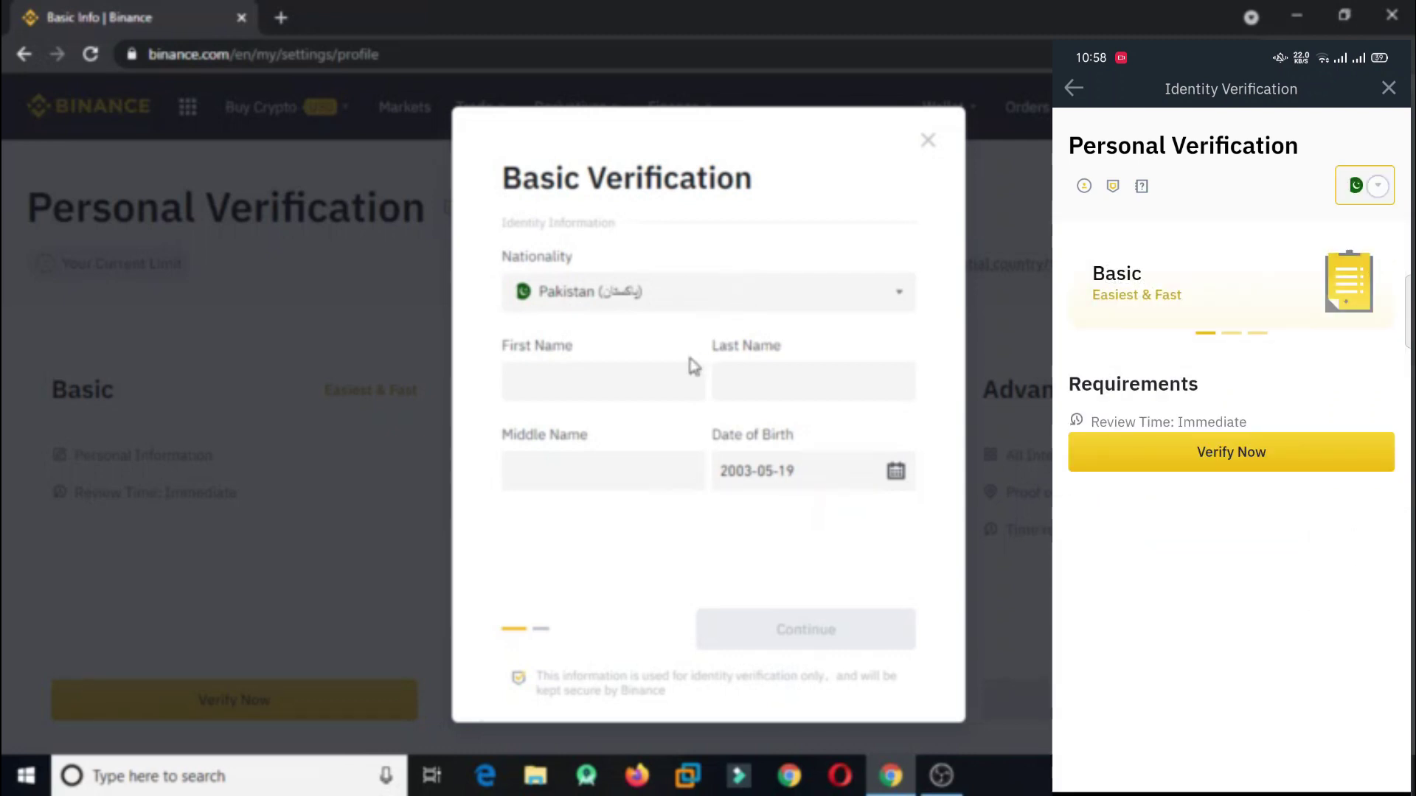
left_click(594, 374)
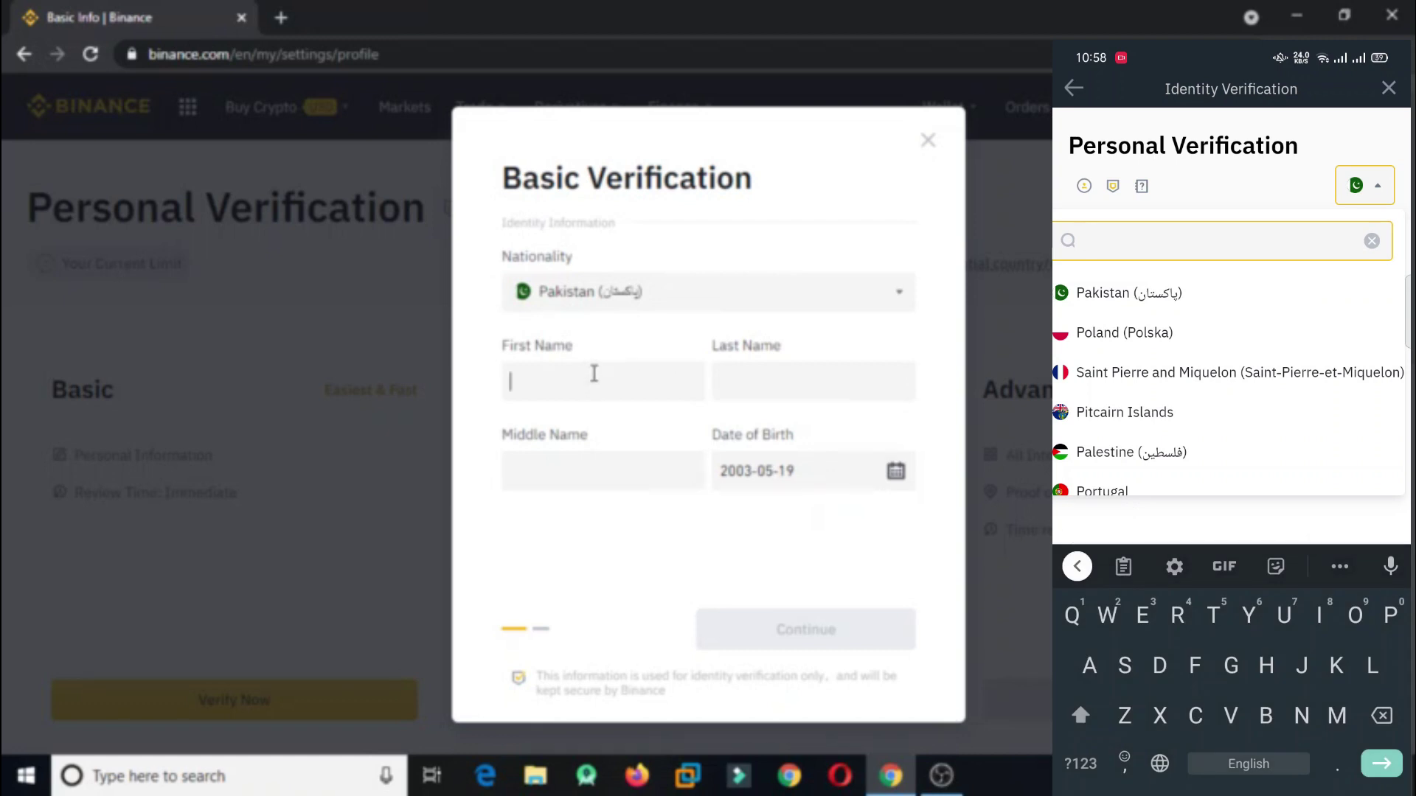
left_click(734, 377)
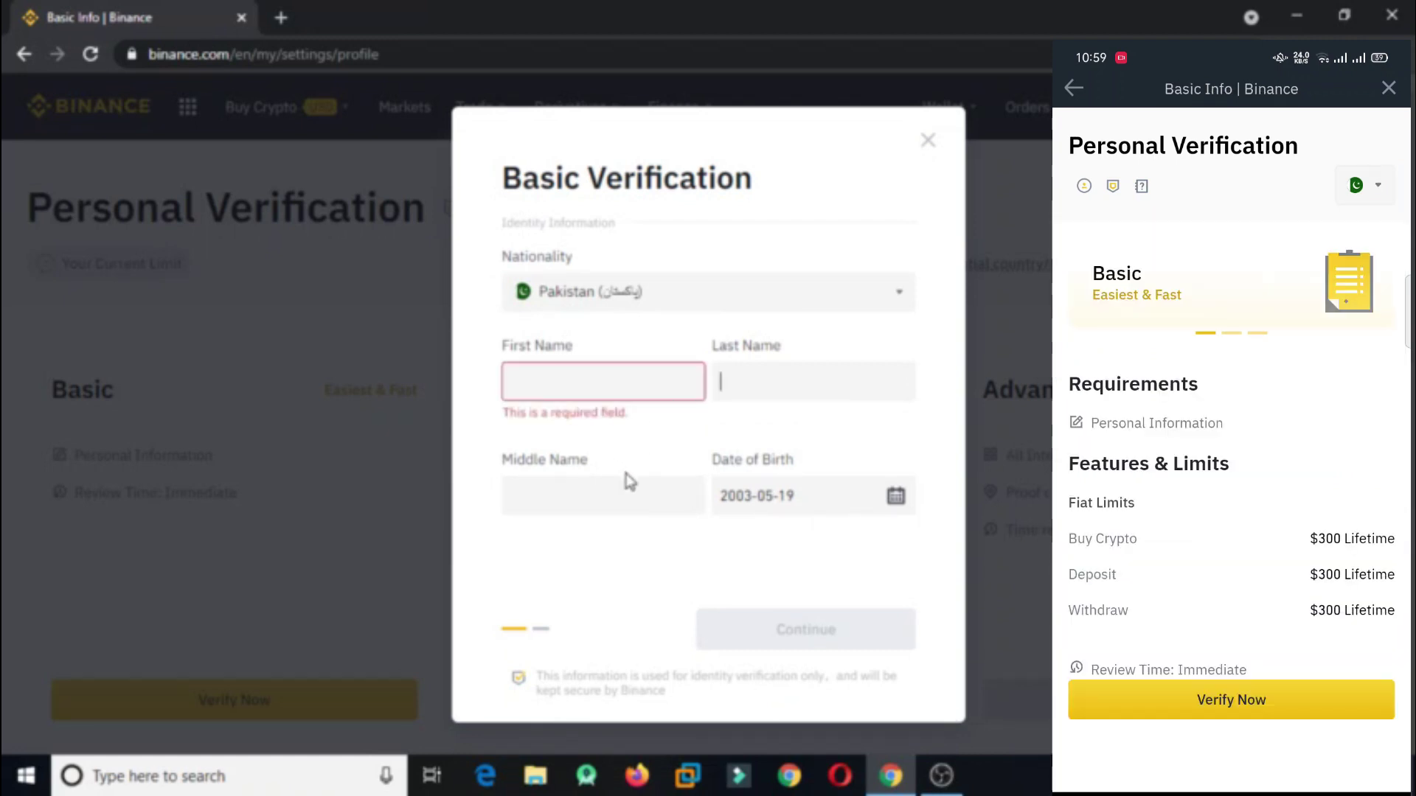
left_click(629, 481)
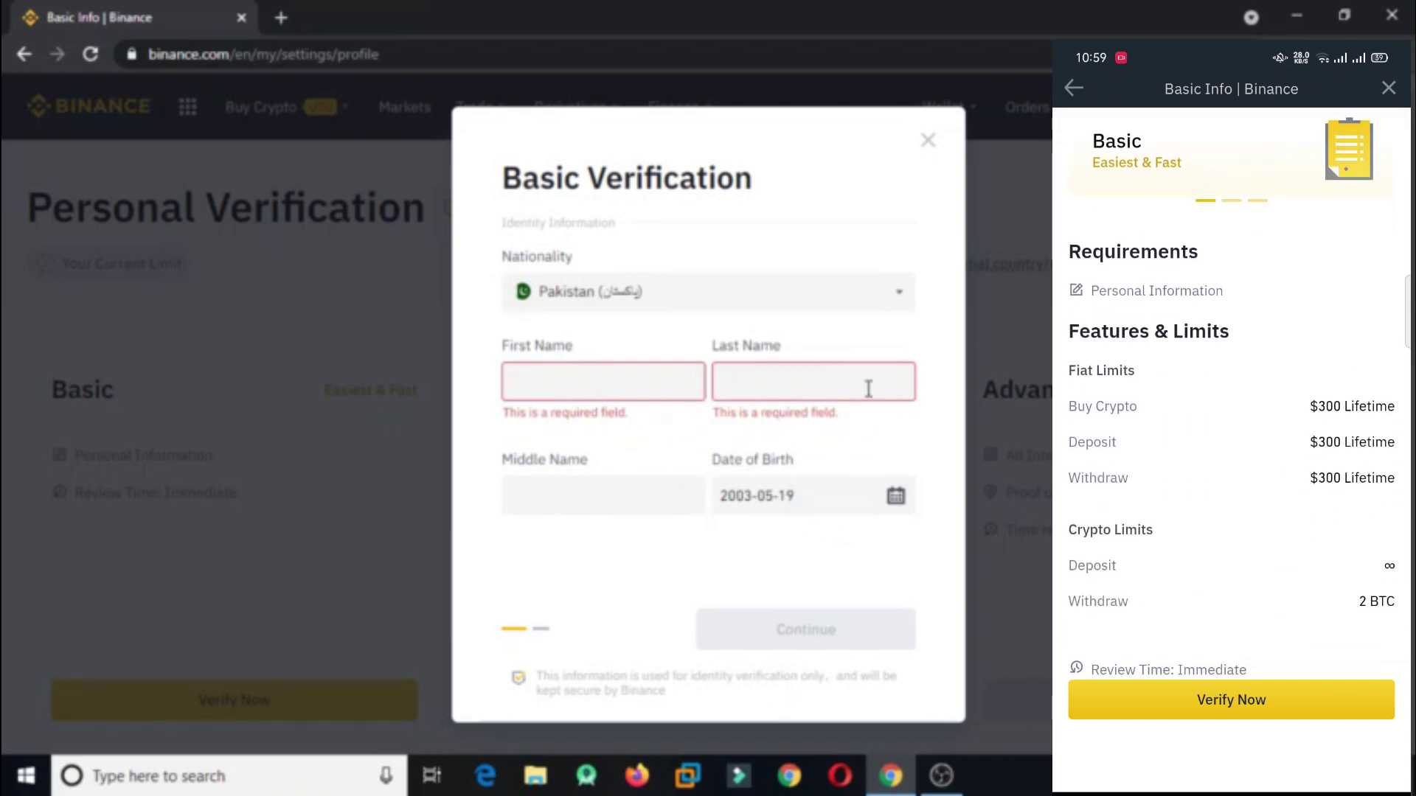
left_click(636, 501)
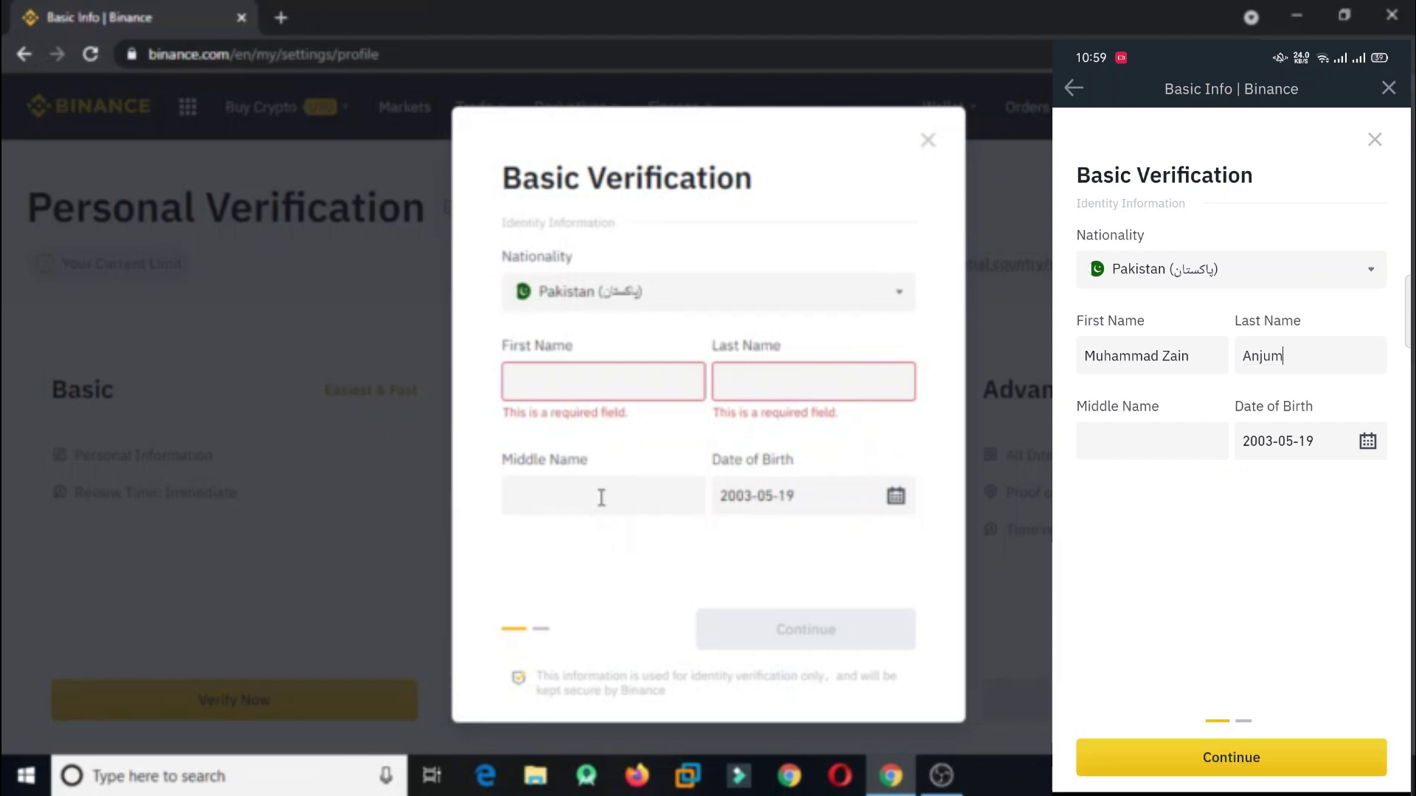
Enter the person's first and last name and pick the date of birth from the calendar
left_click(591, 387)
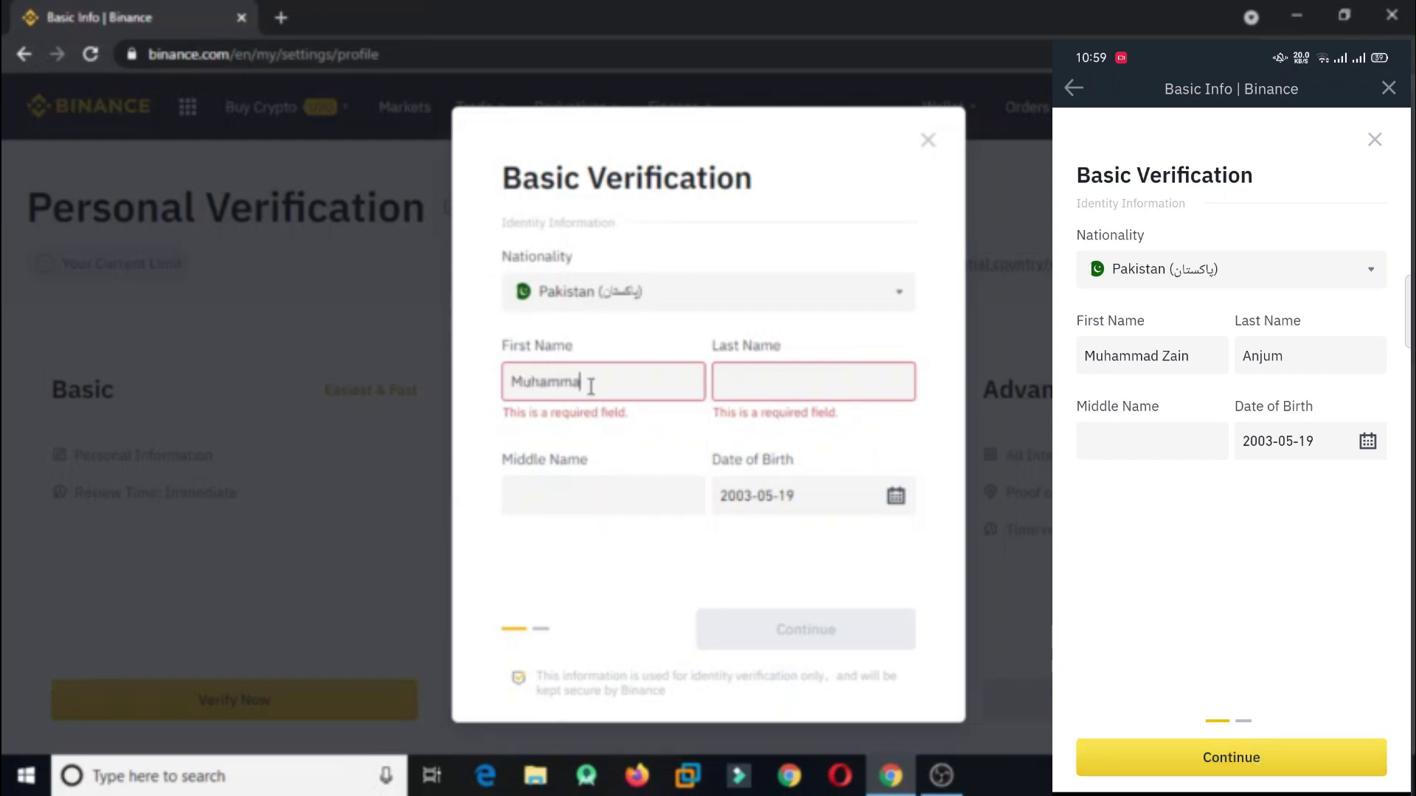
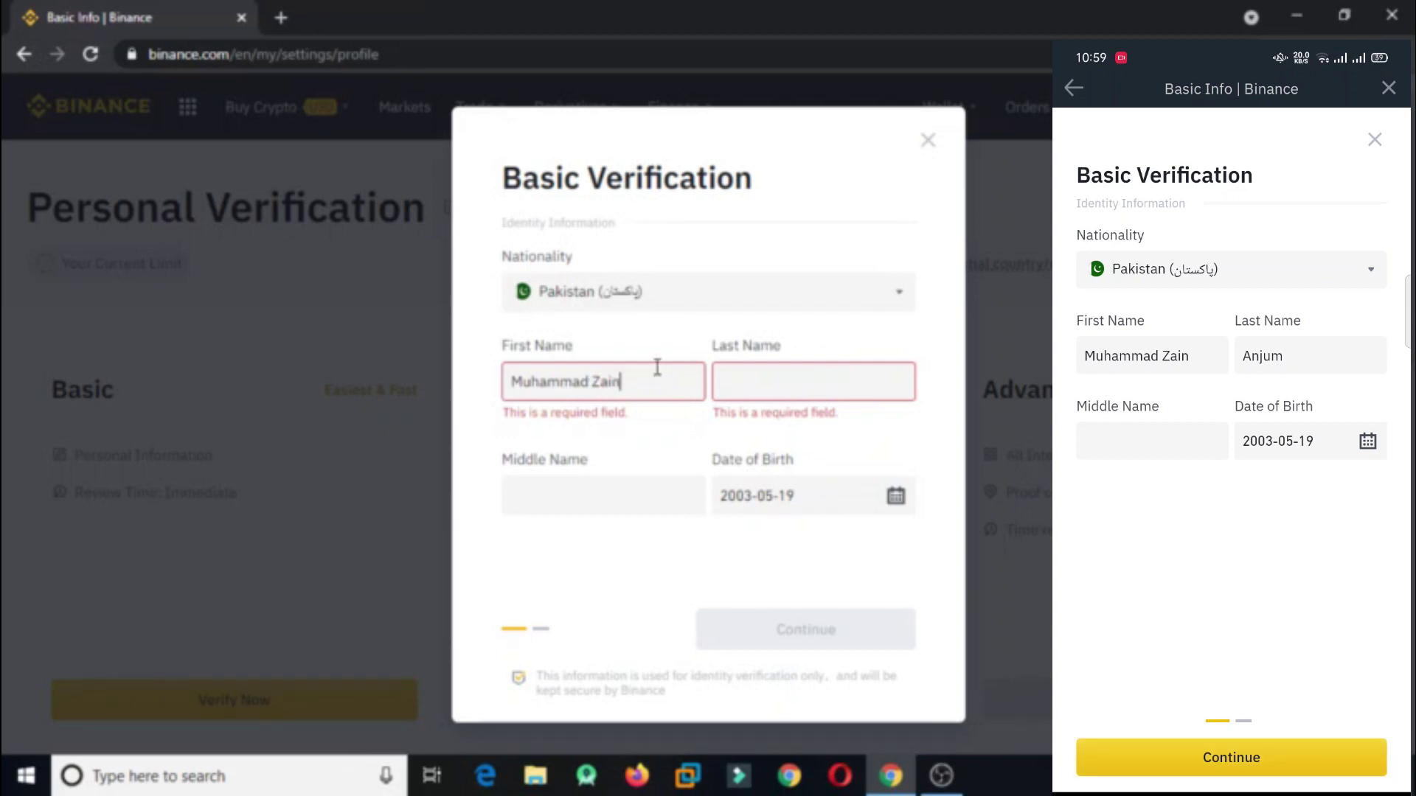
left_click(738, 377)
type("An")
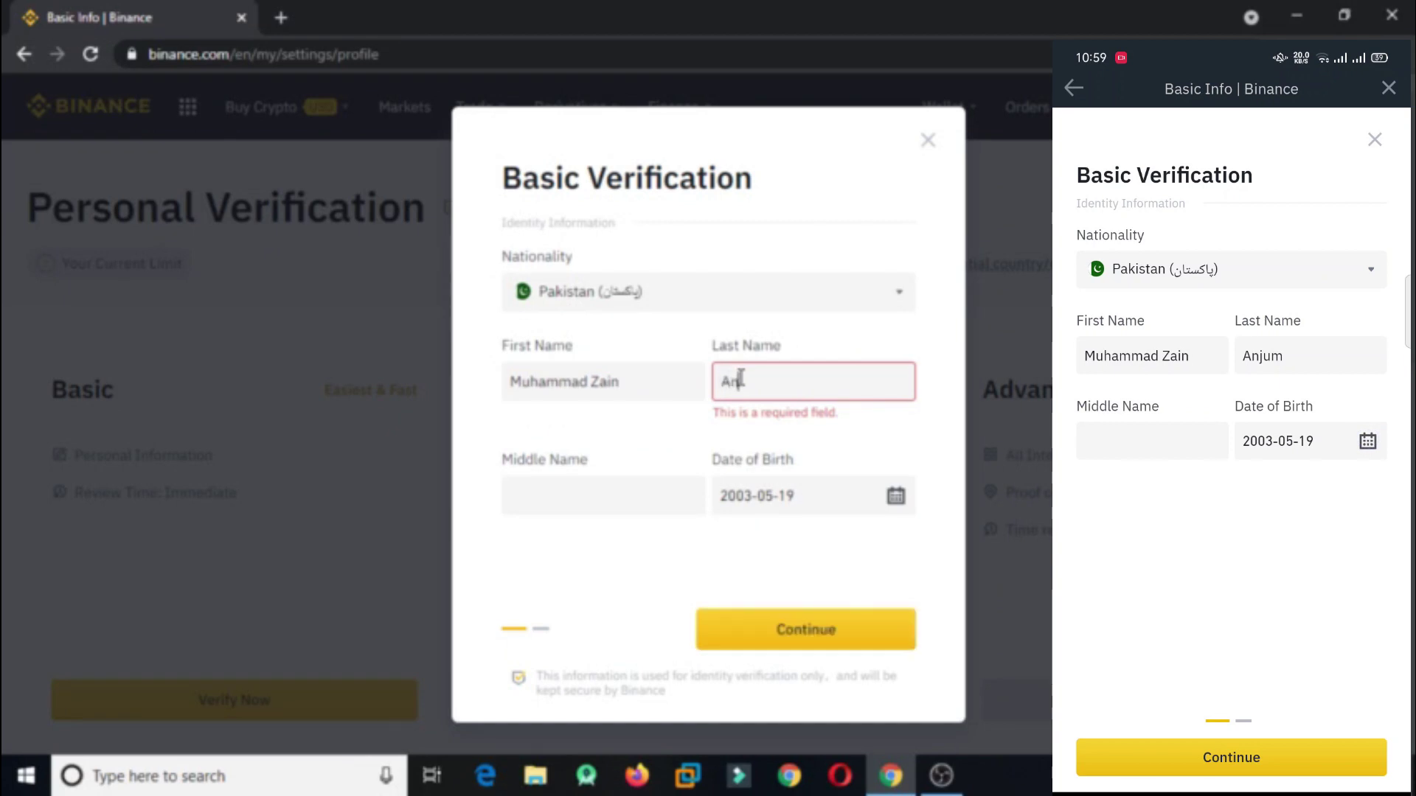
type("jum")
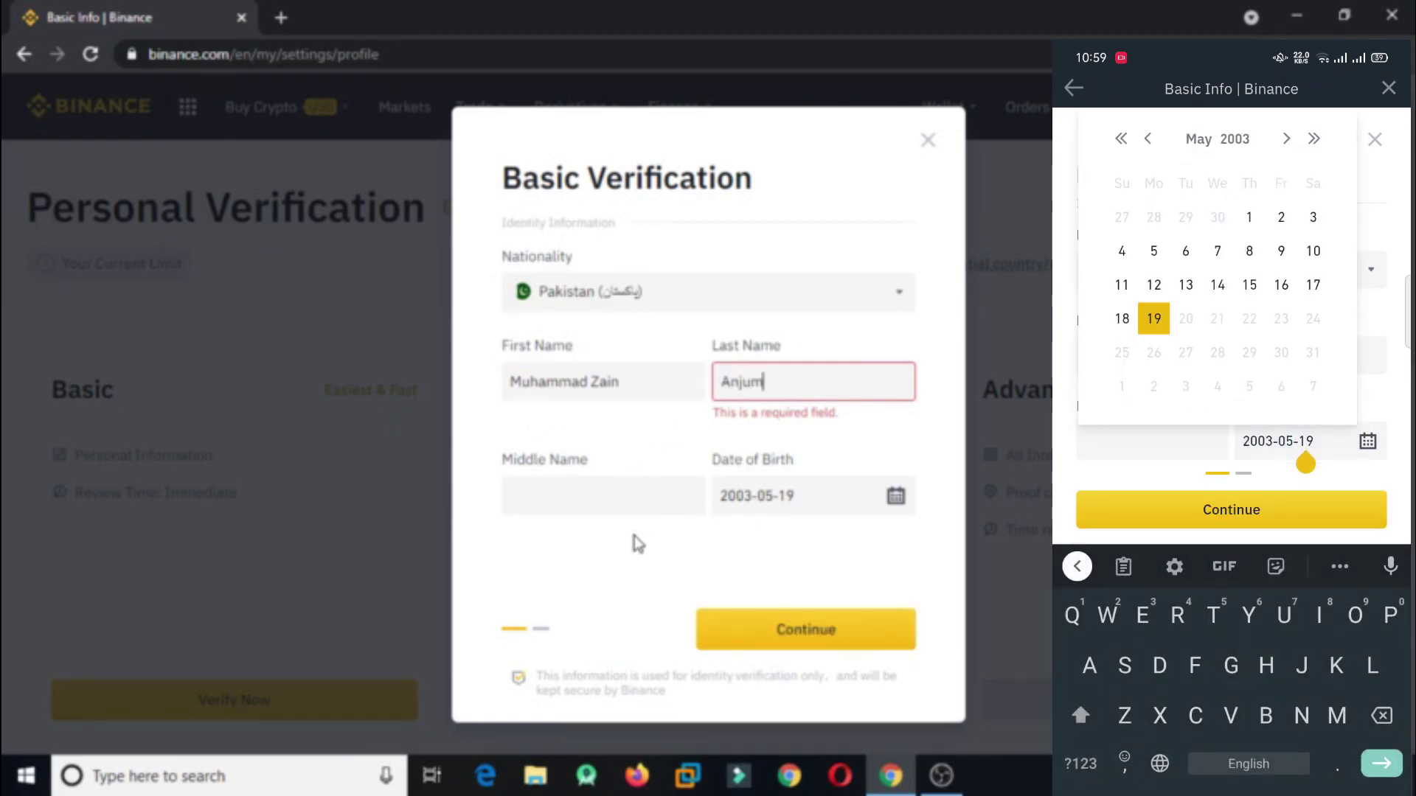
left_click(632, 543)
left_click(843, 475)
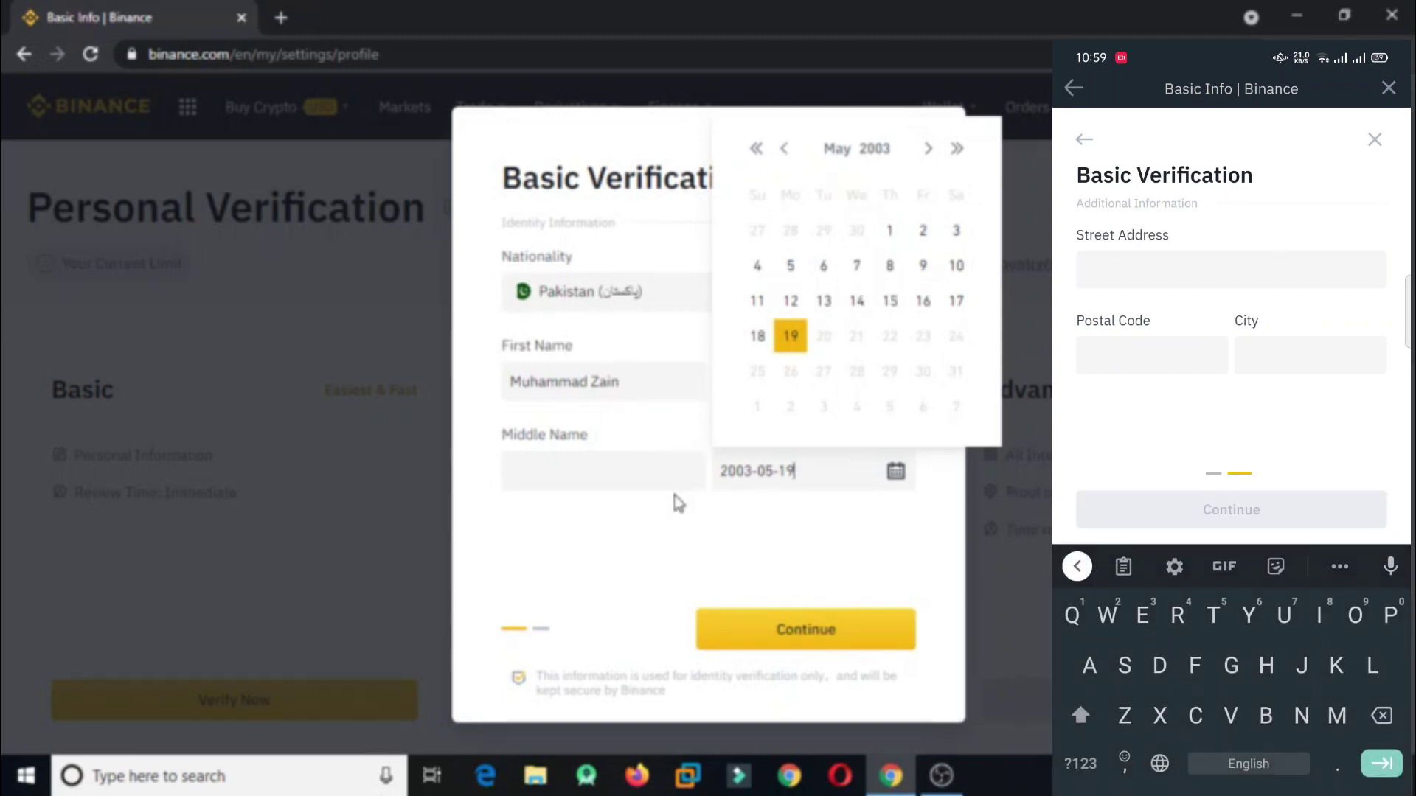
left_click(826, 474)
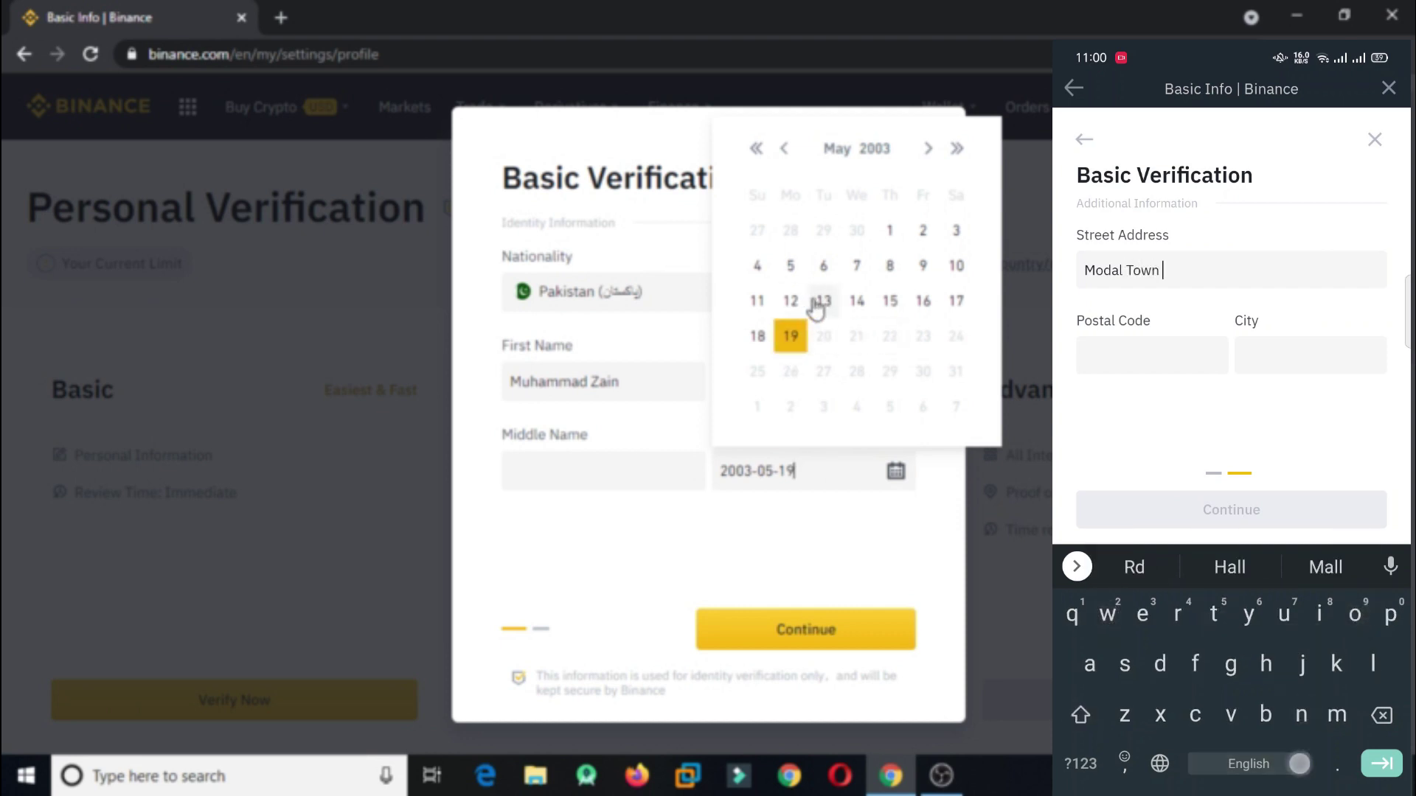
left_click(781, 554)
Enter the street address, postal code and city, then submit them for verification
left_click(819, 629)
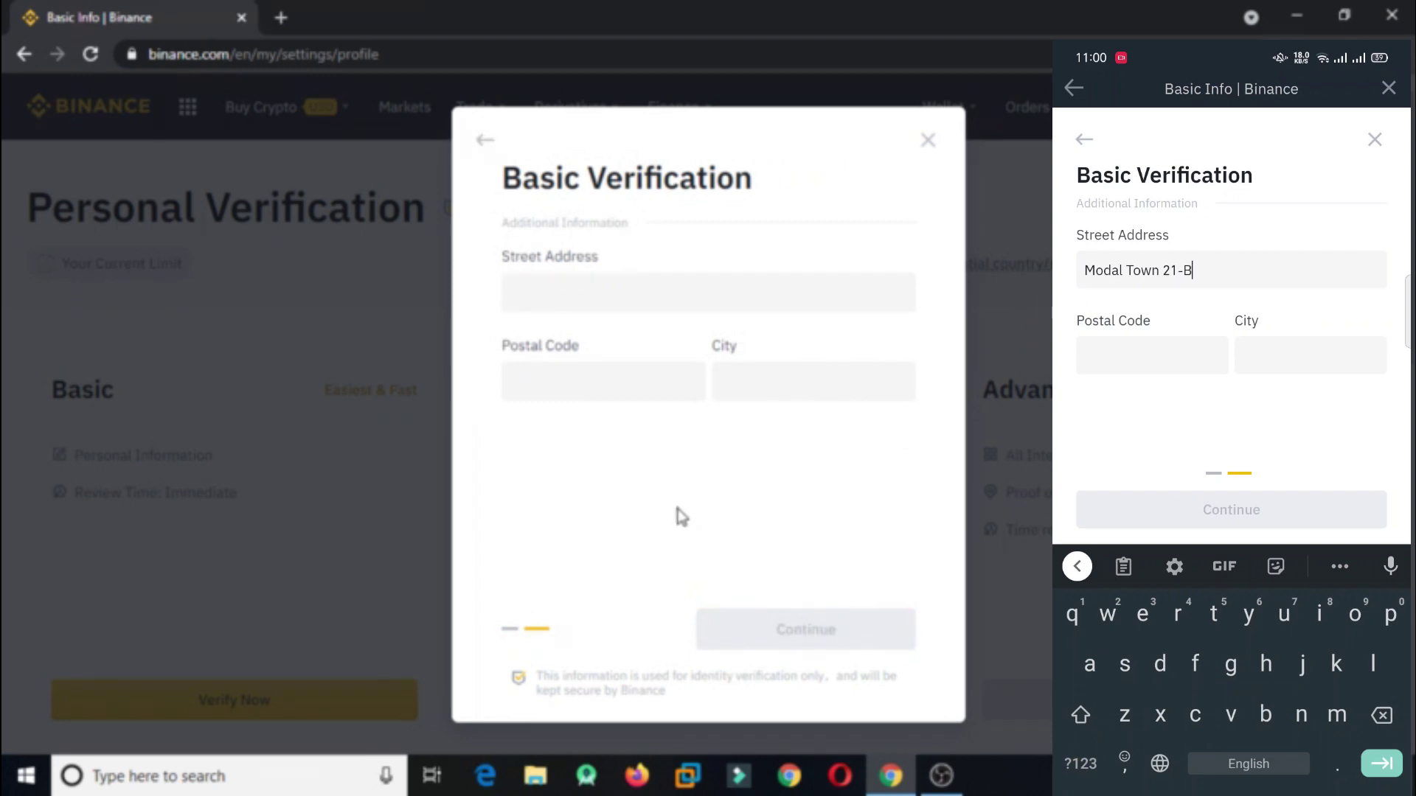
left_click(576, 296)
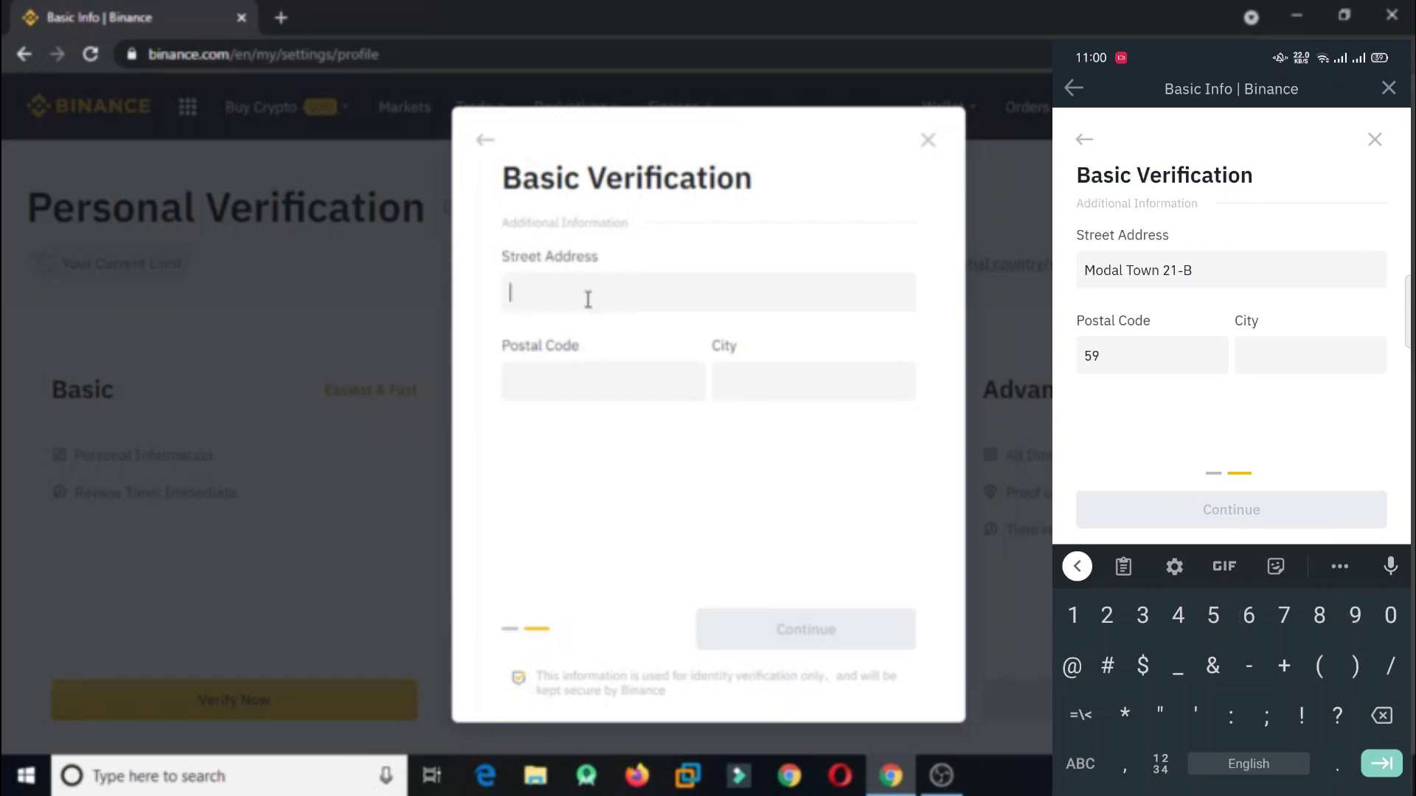
left_click(603, 388)
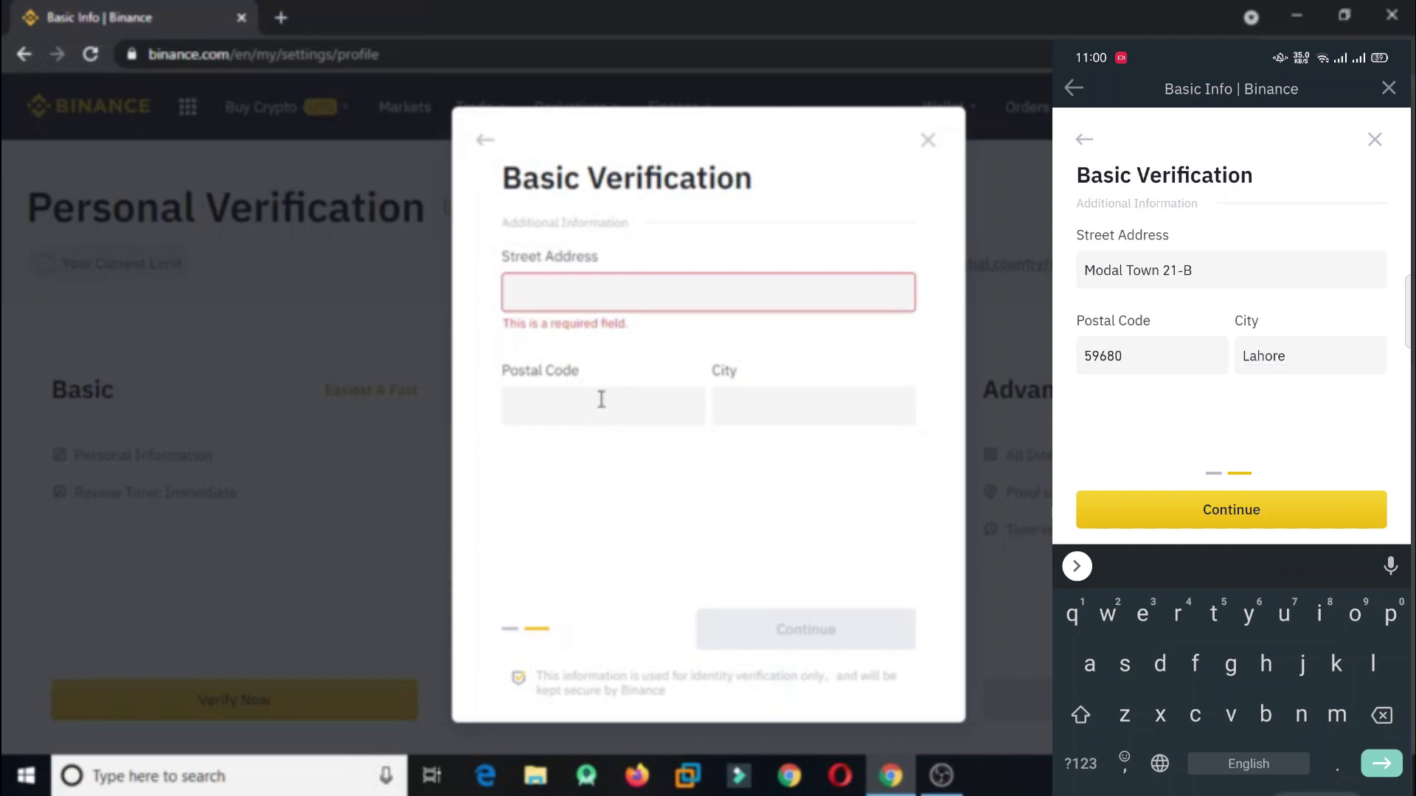
left_click(770, 410)
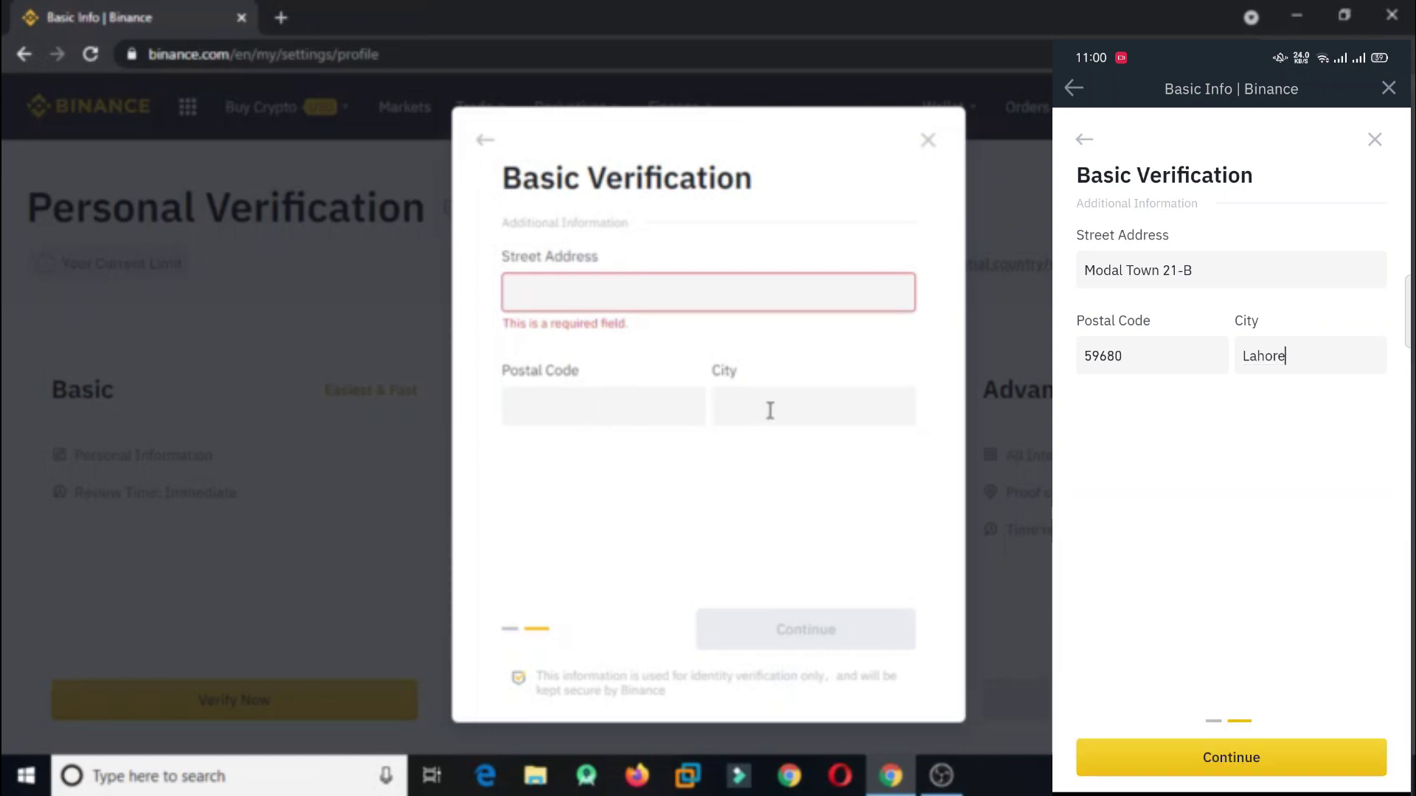
left_click(619, 298)
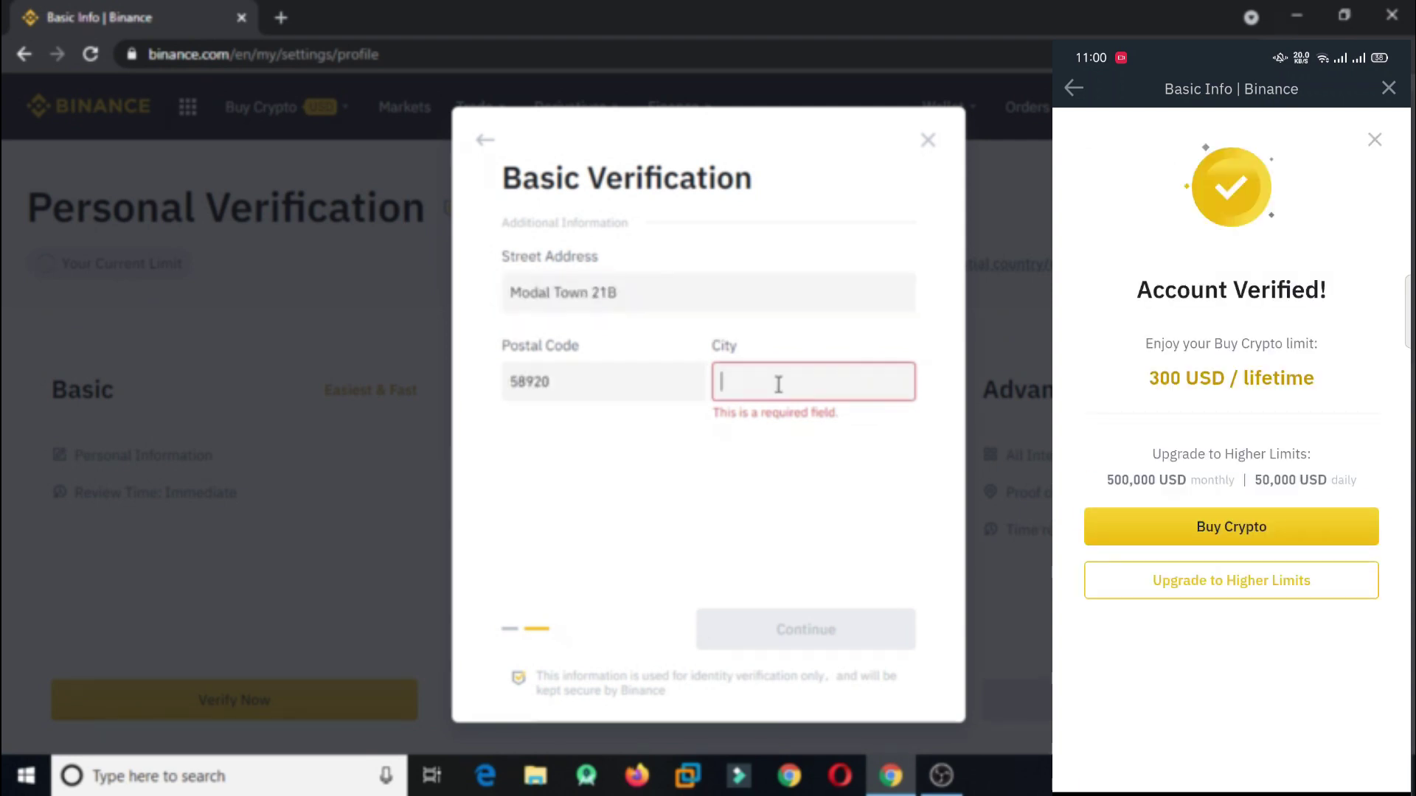
type("Lahore")
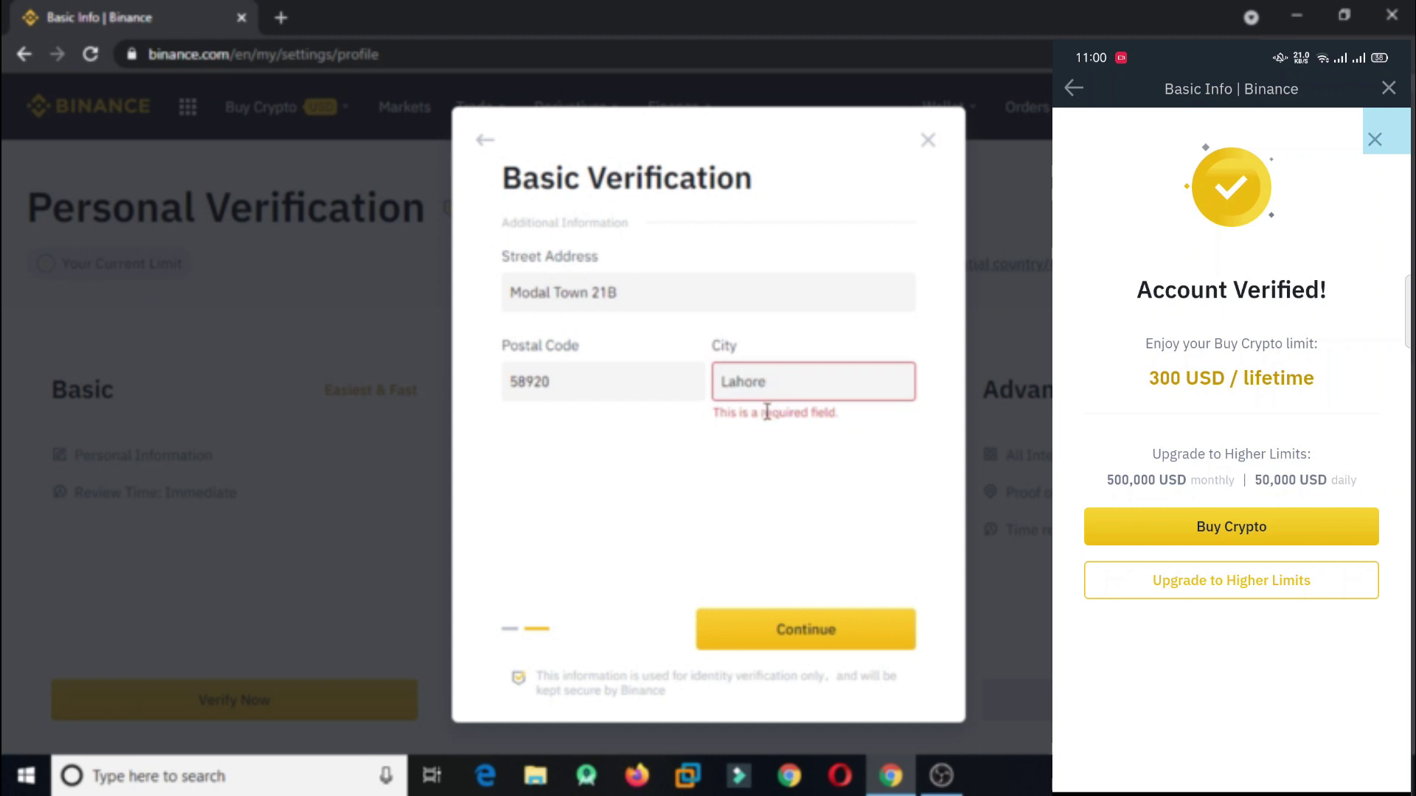
left_click(789, 458)
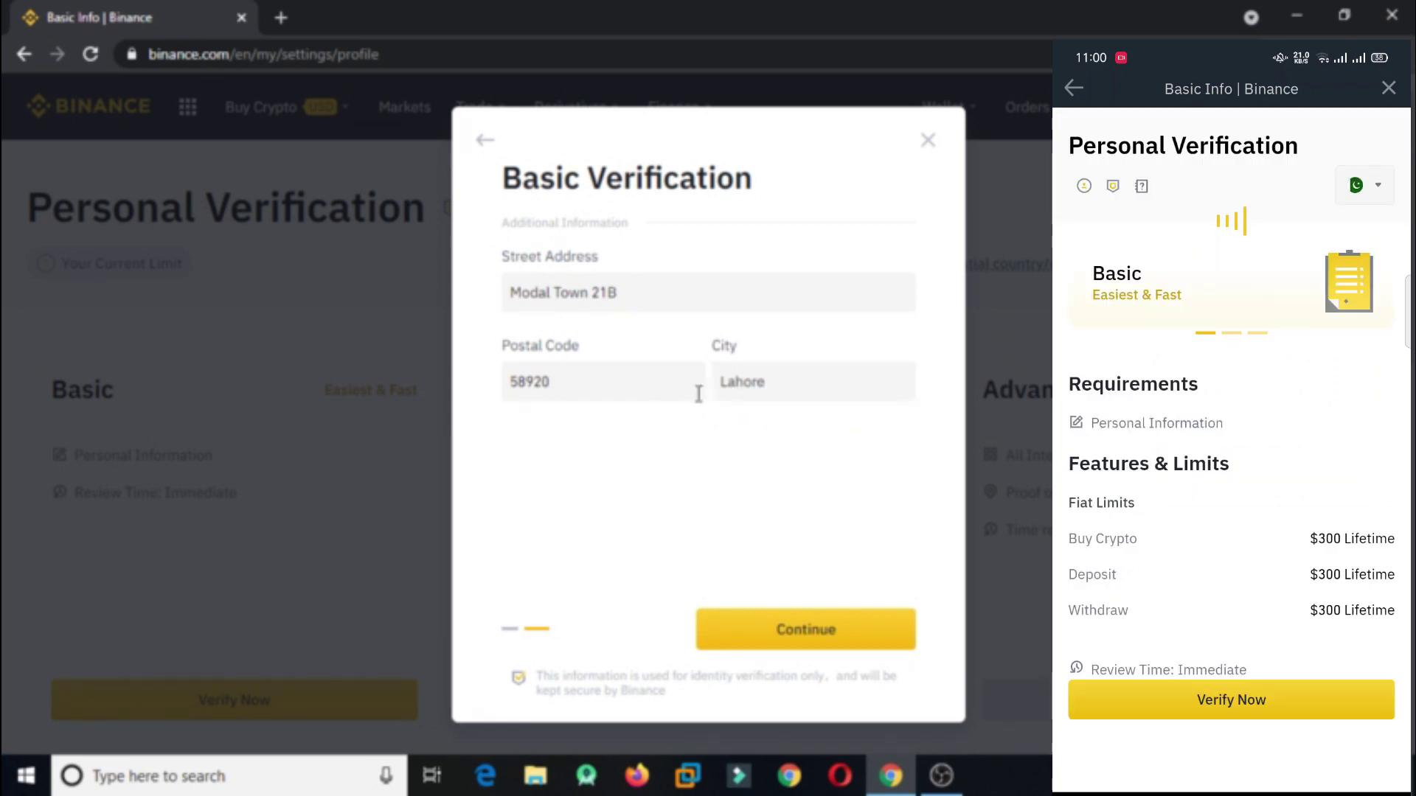
left_click(778, 636)
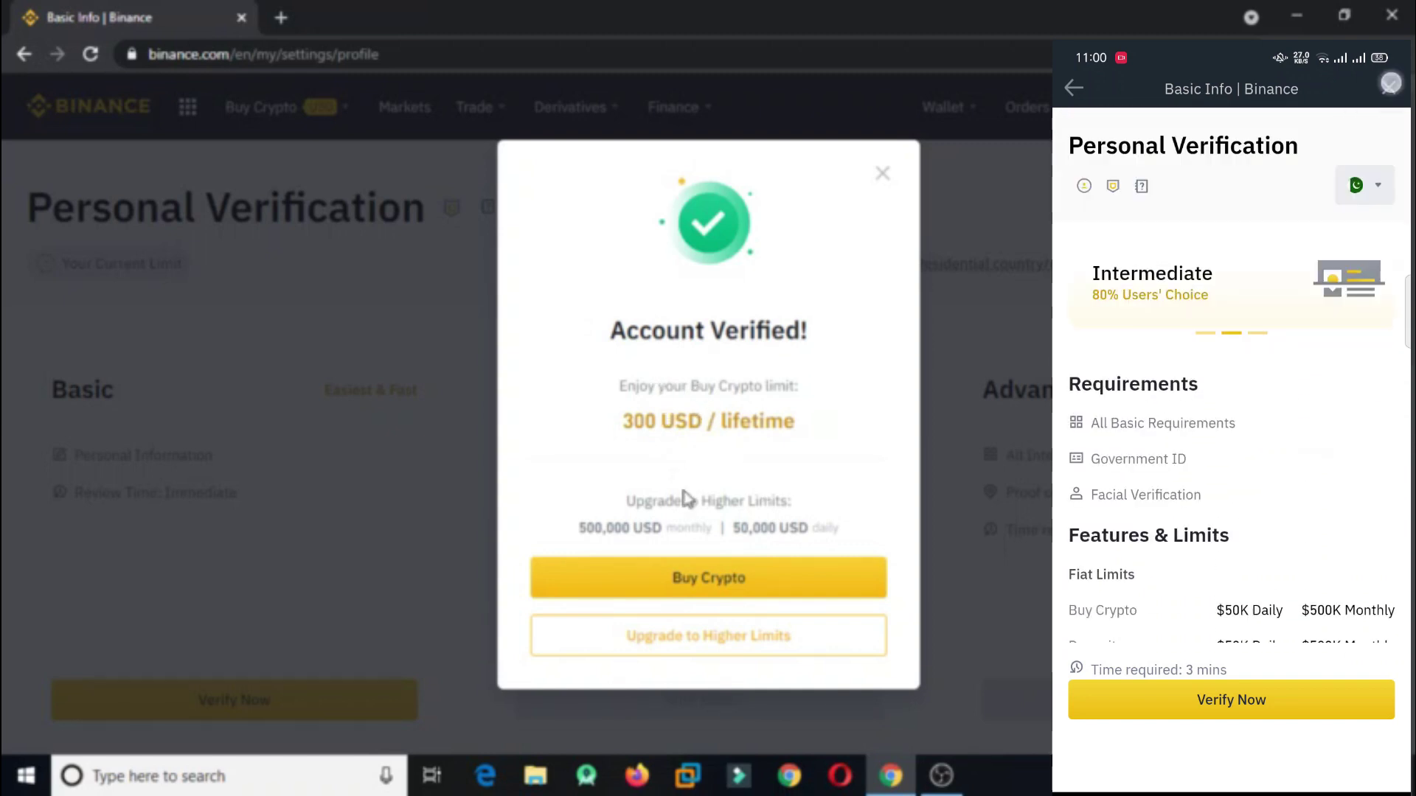
Close the Account Verified dialog and scroll through the Basic, Intermediate and Advanced tiers
left_click(881, 175)
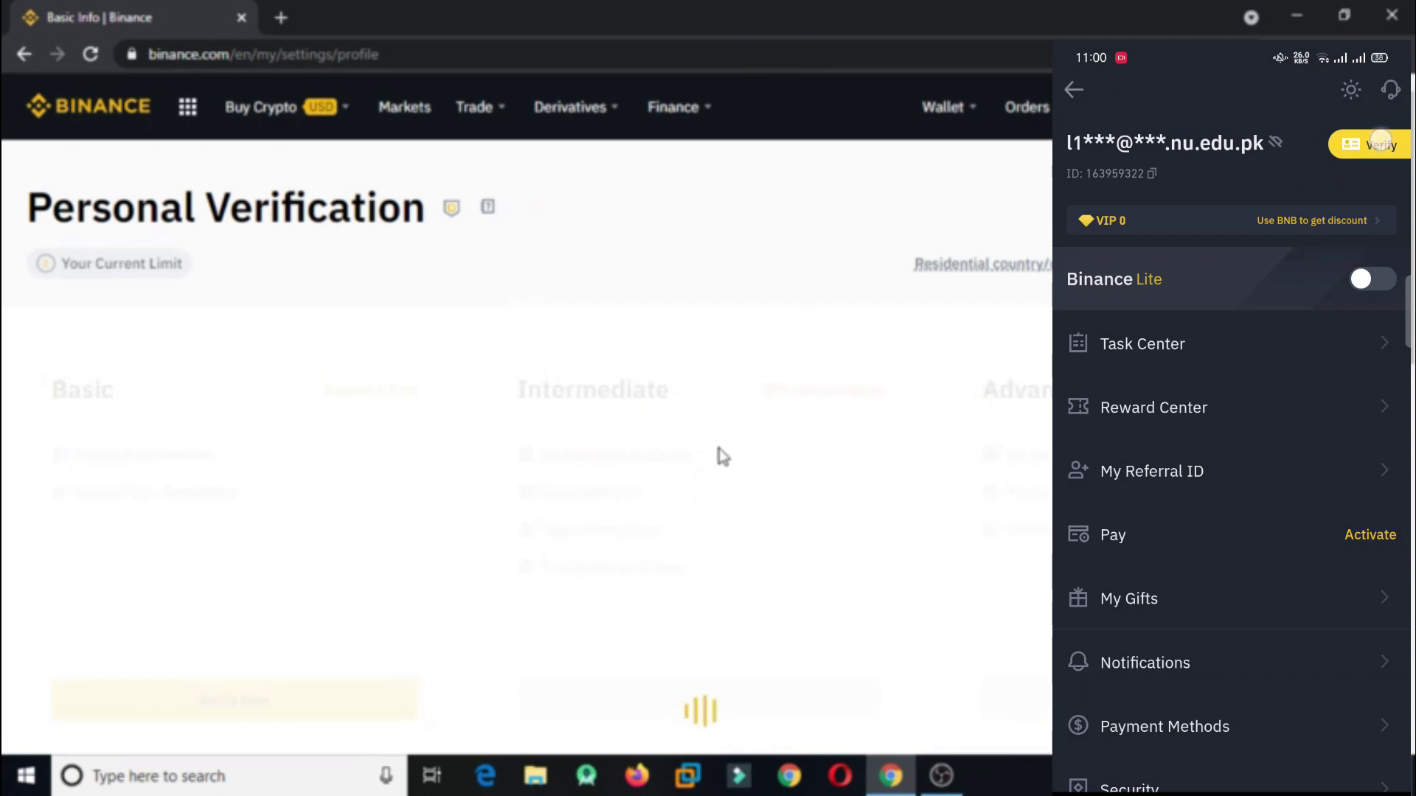
scroll(722, 456, "down", 2)
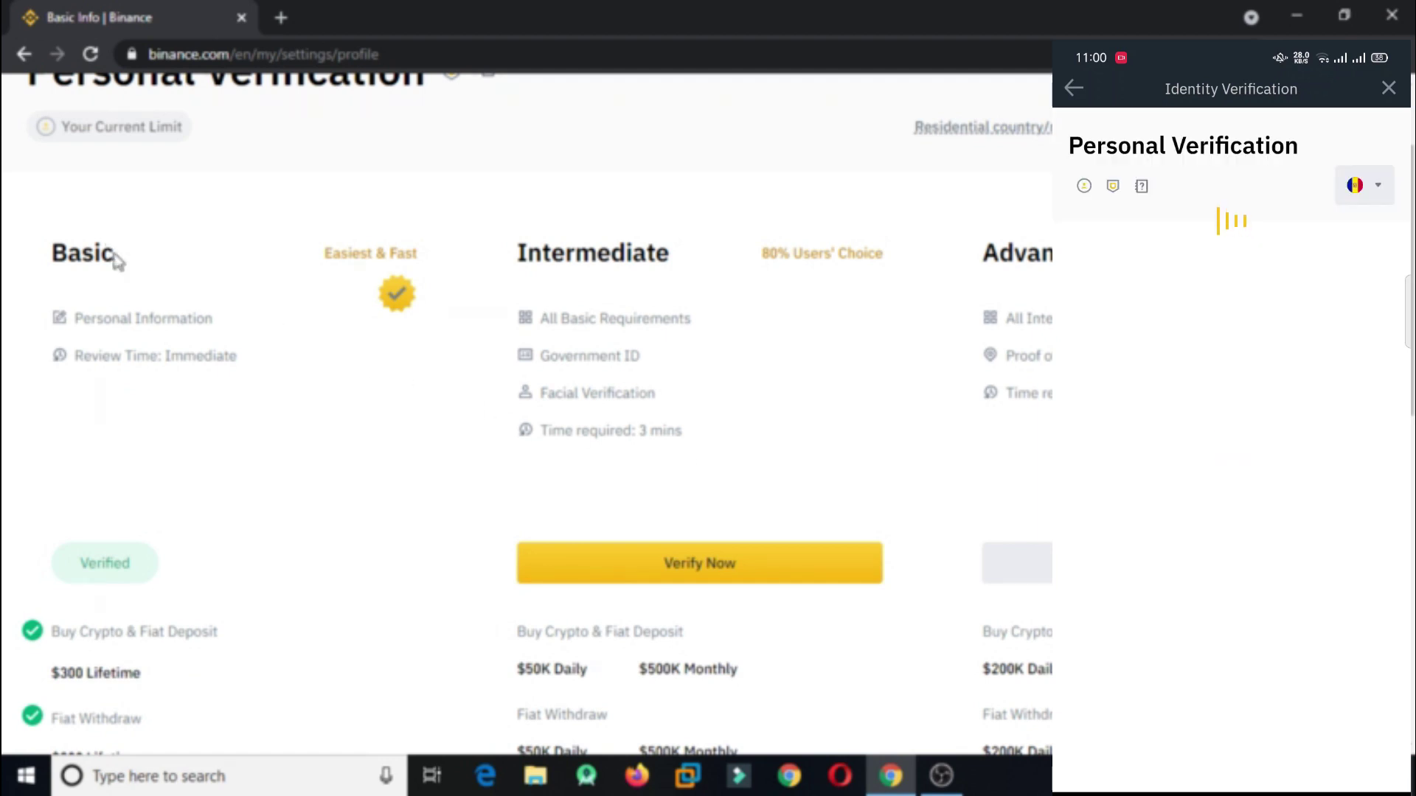
scroll(157, 284, "up", 2)
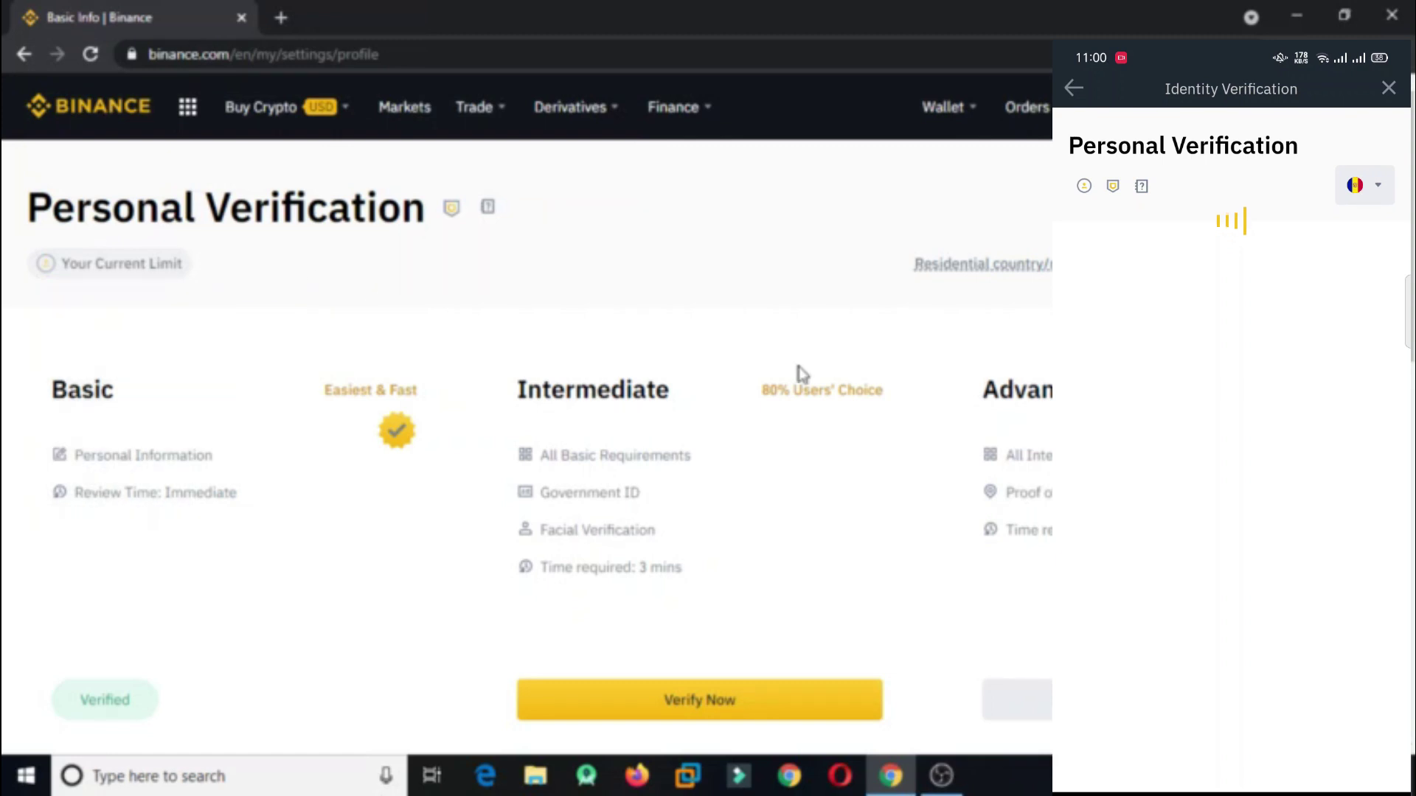
scroll(800, 373, "down", 4)
scroll(801, 374, "up", 1)
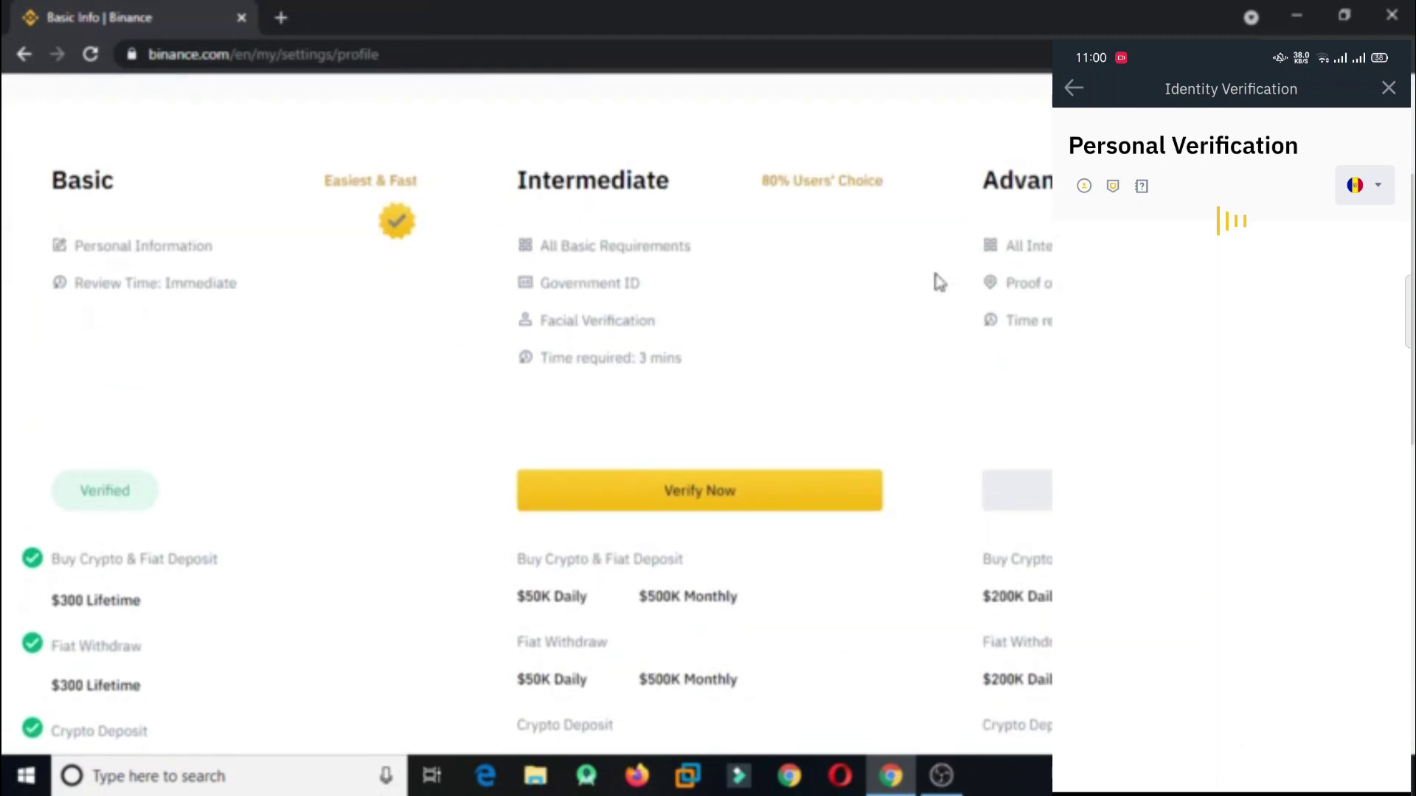
scroll(602, 402, "up", 1)
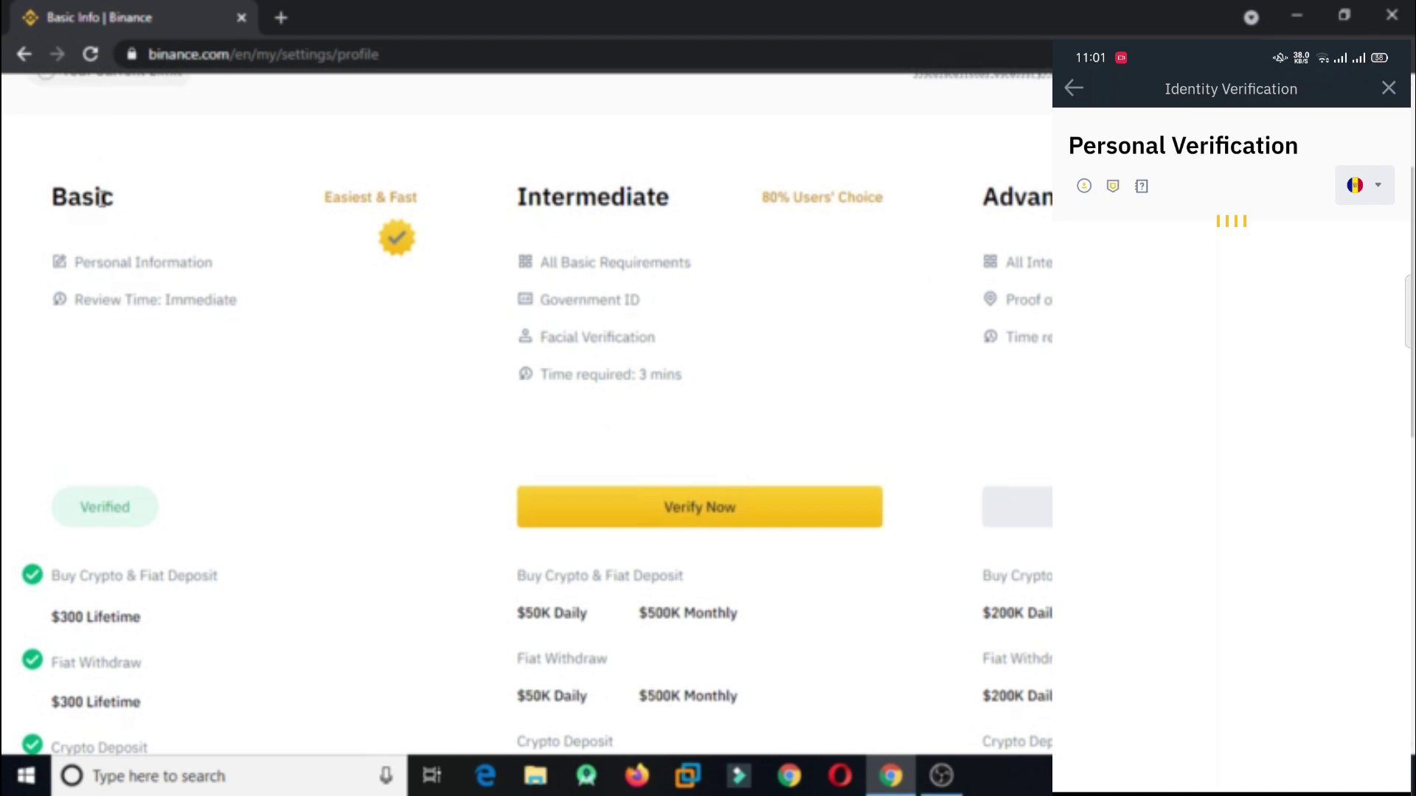
scroll(384, 441, "down", 4)
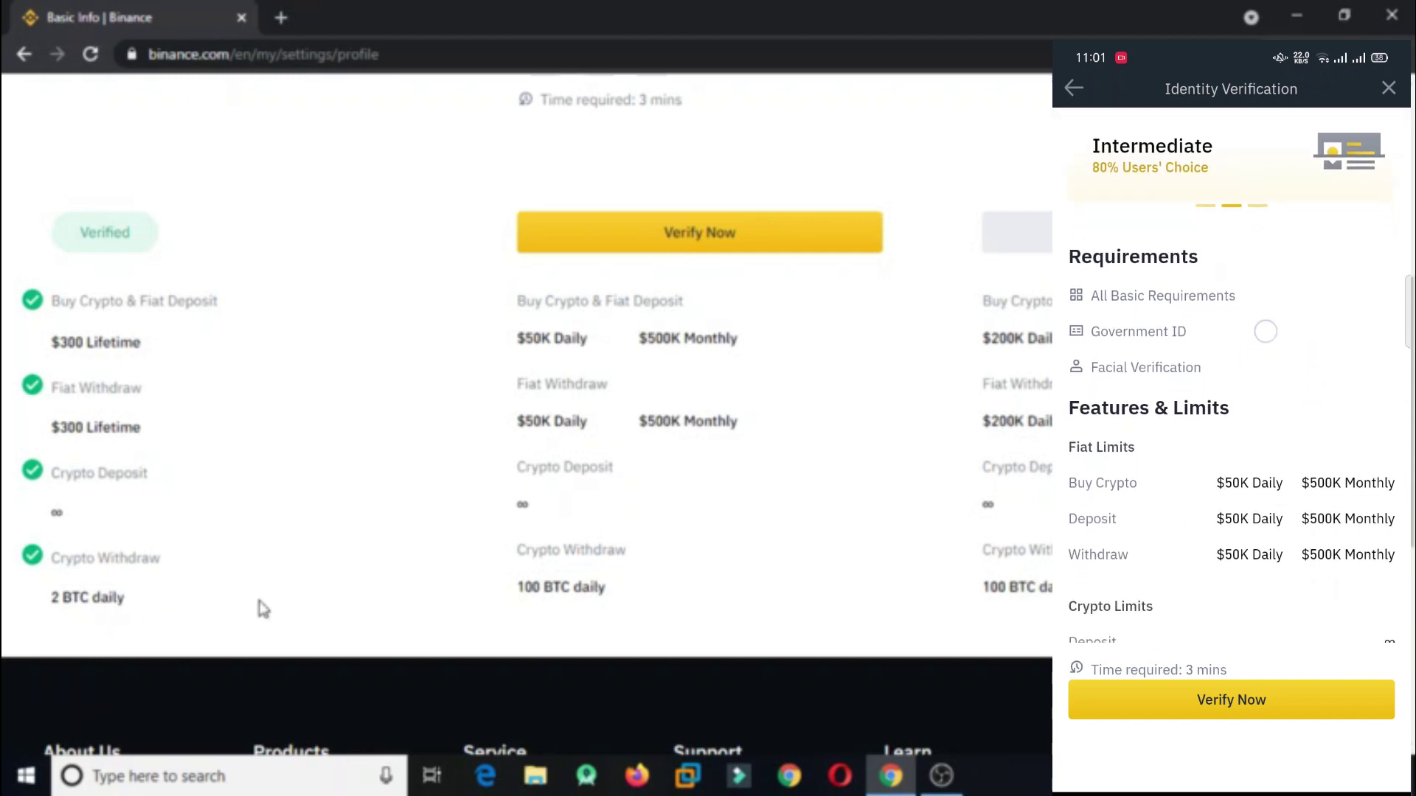
scroll(259, 607, "up", 4)
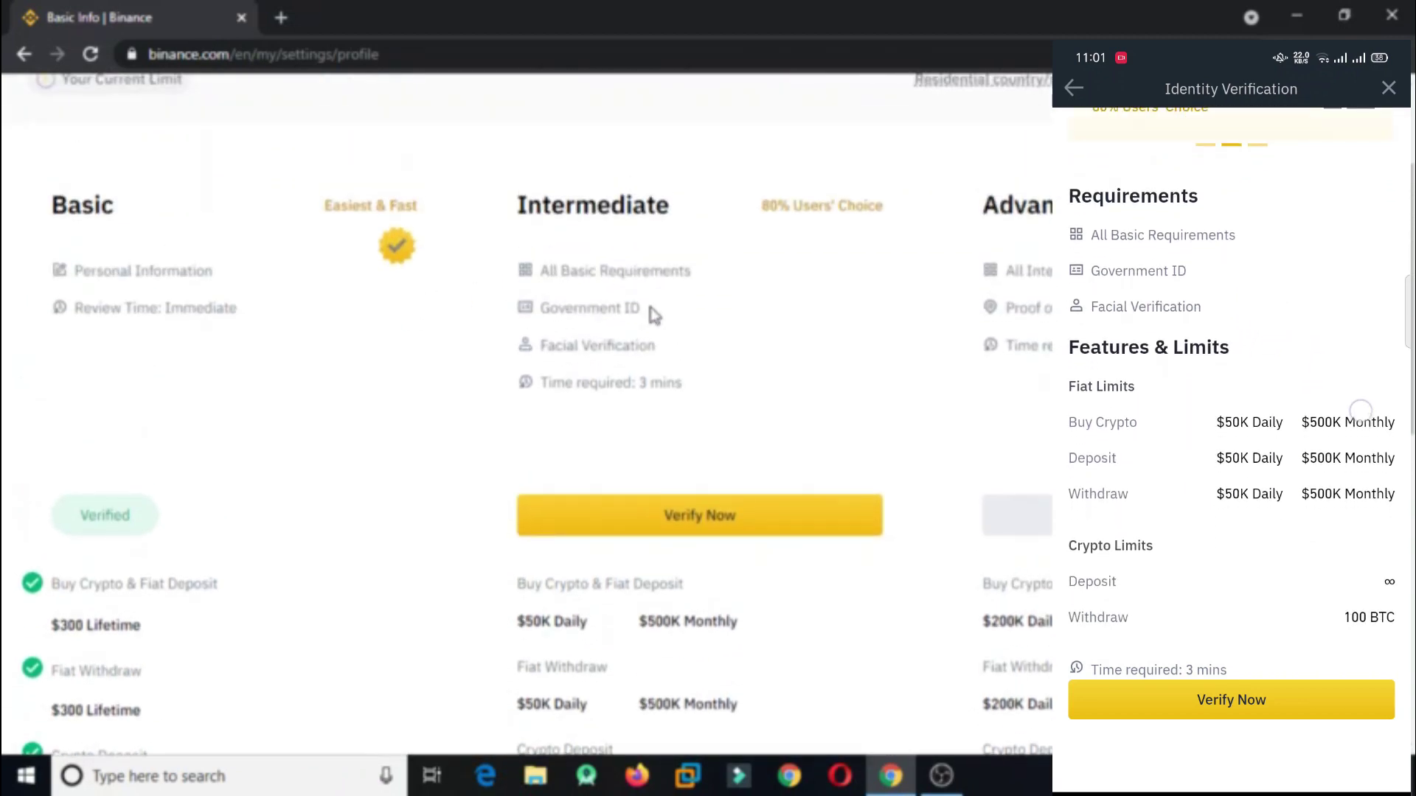
scroll(649, 310, "down", 5)
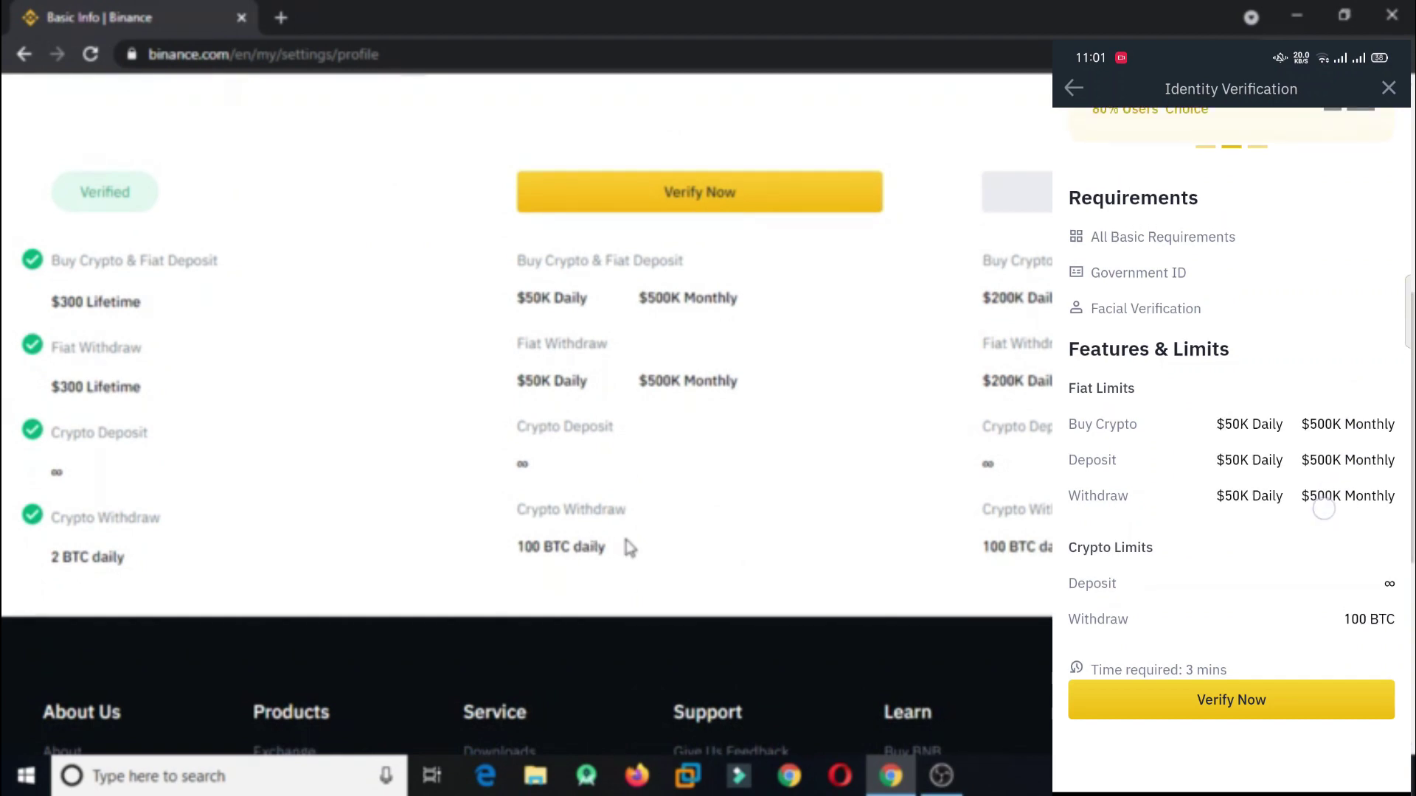
scroll(942, 478, "up", 3)
scroll(941, 472, "up", 3)
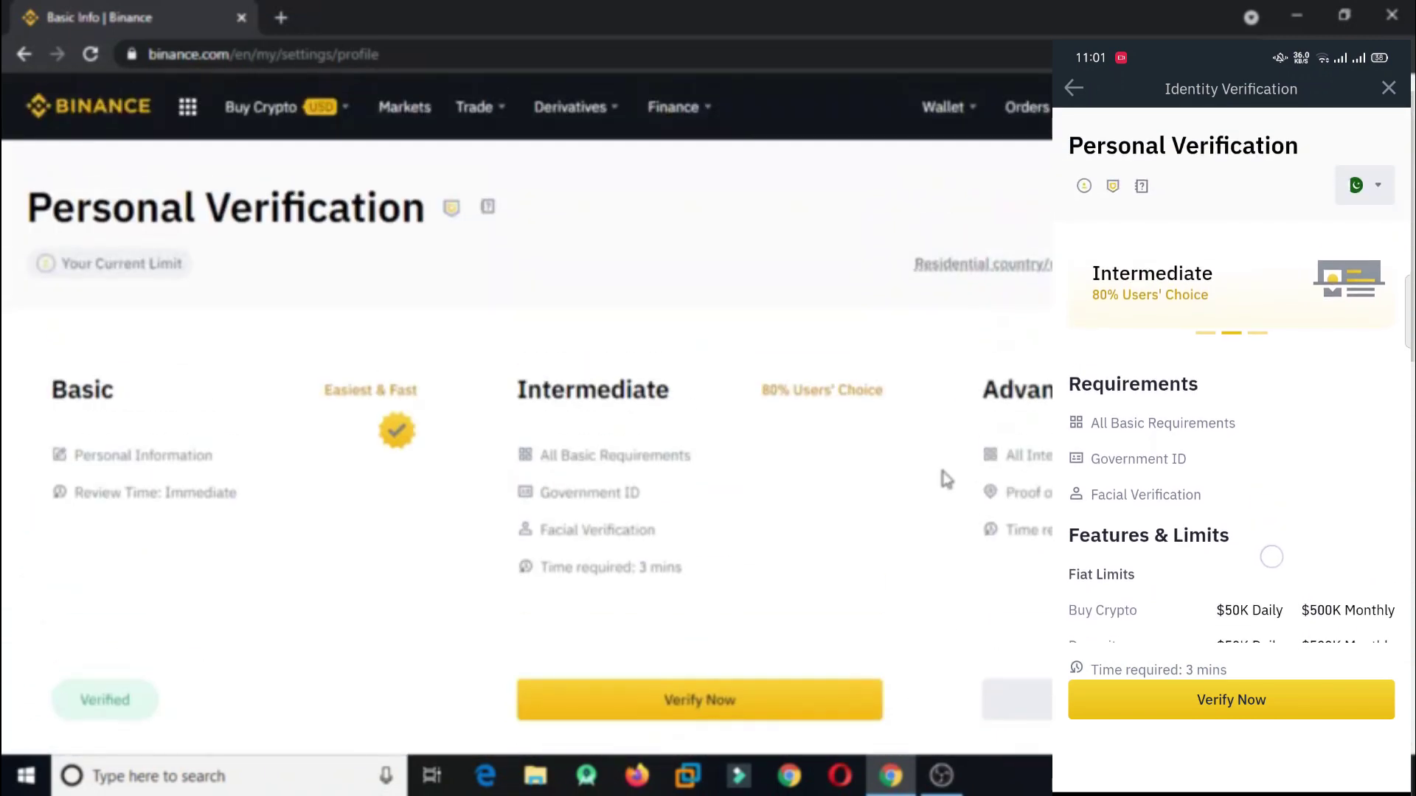
scroll(941, 472, "down", 1)
scroll(922, 472, "down", 1)
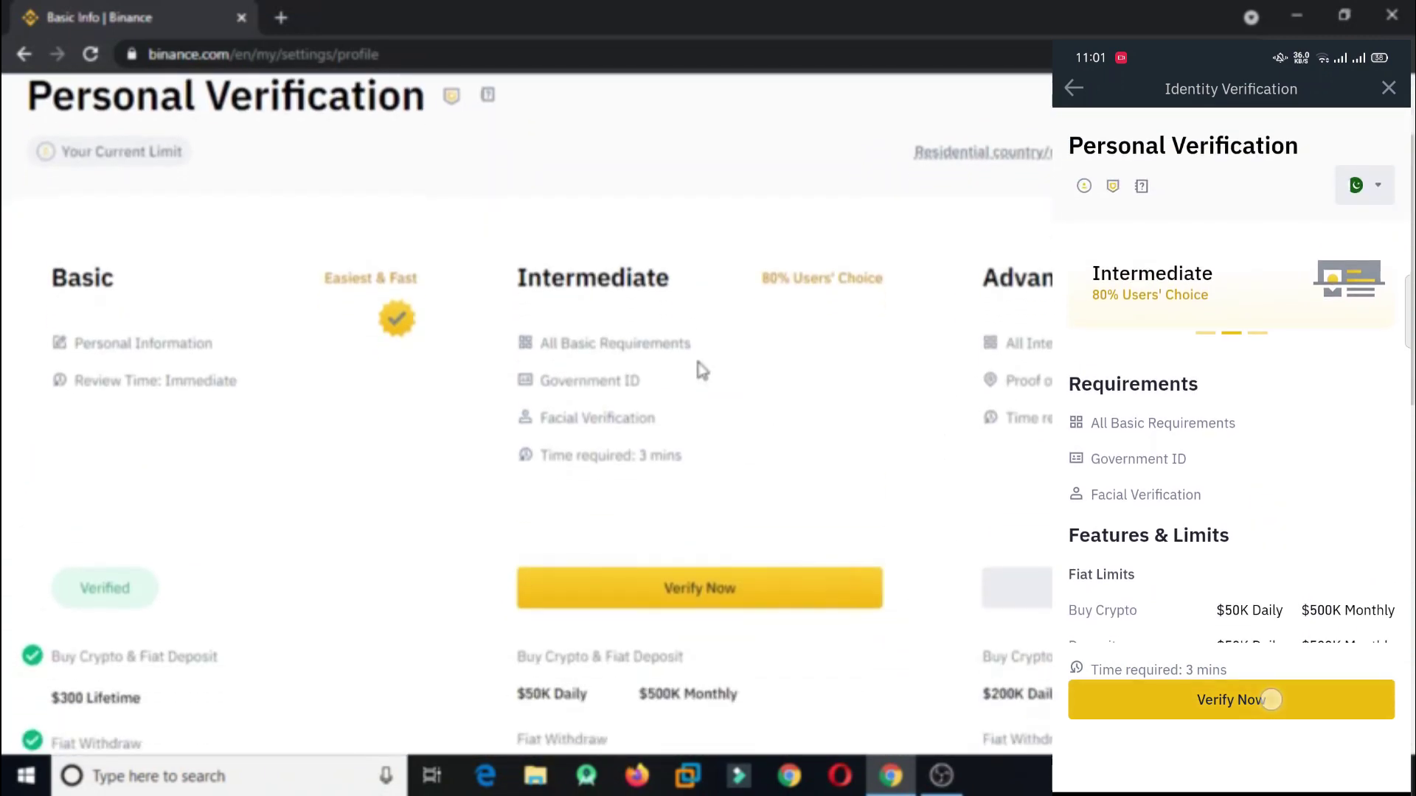
scroll(809, 506, "down", 2)
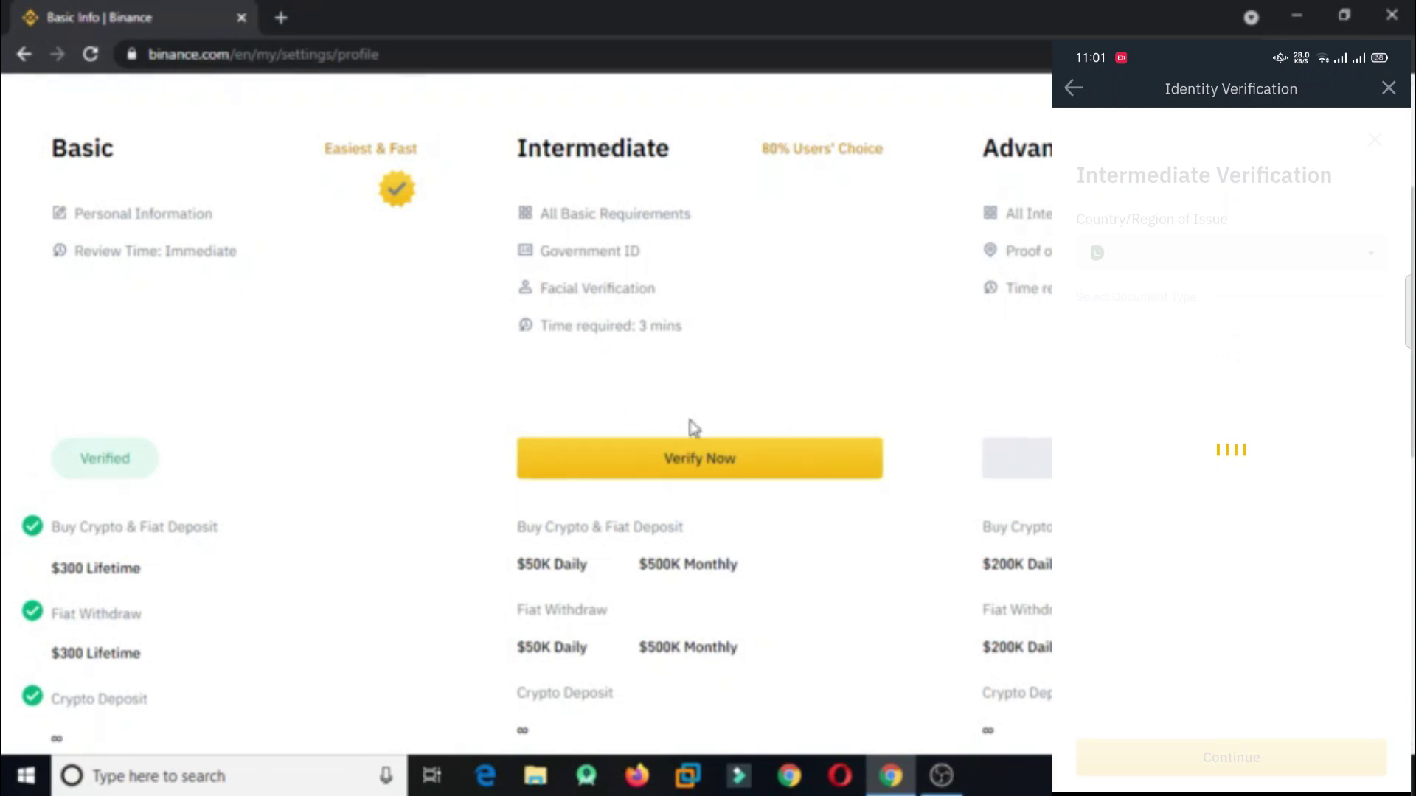
Begin Intermediate Verification using a Pakistan-issued ID Card, reaching the front and back upload step
left_click(698, 454)
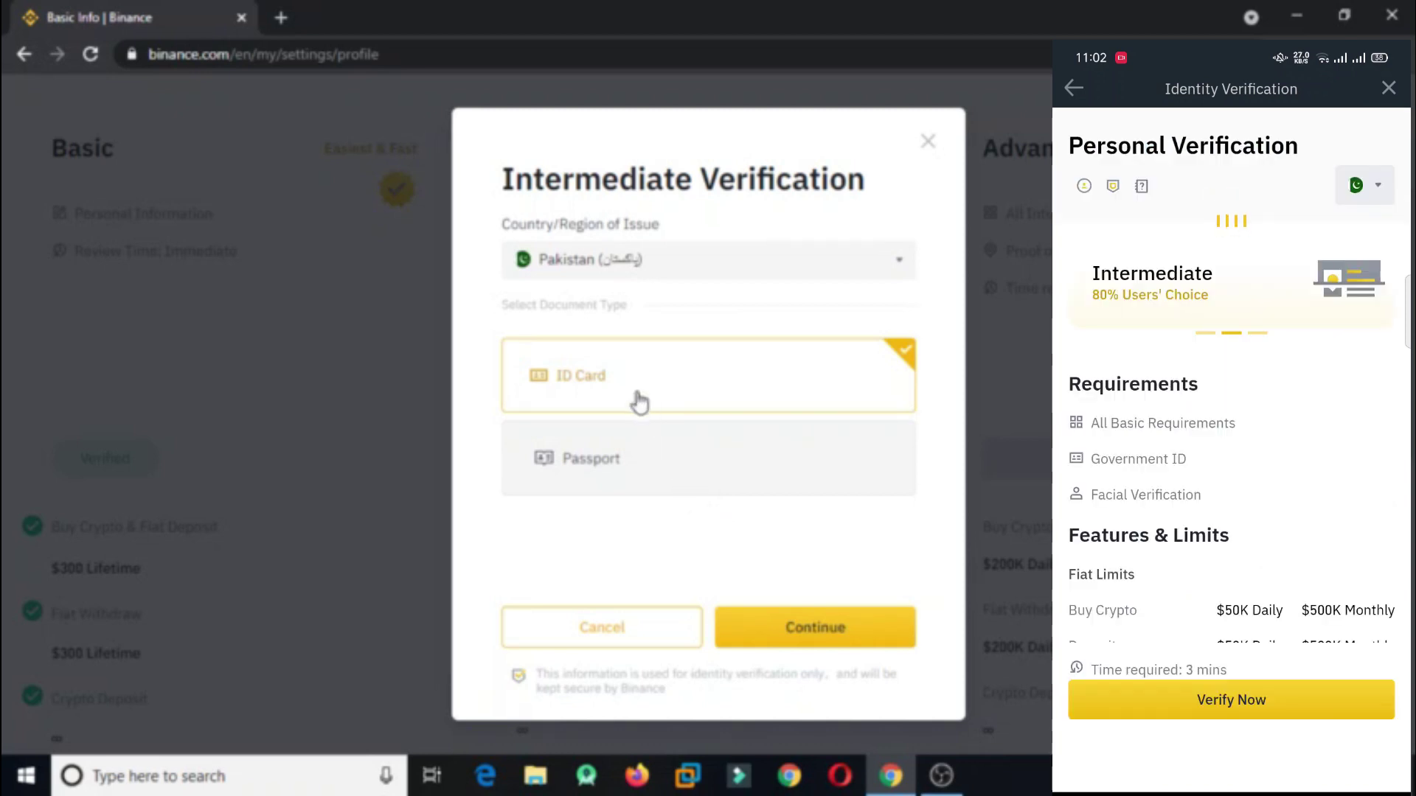
left_click(787, 628)
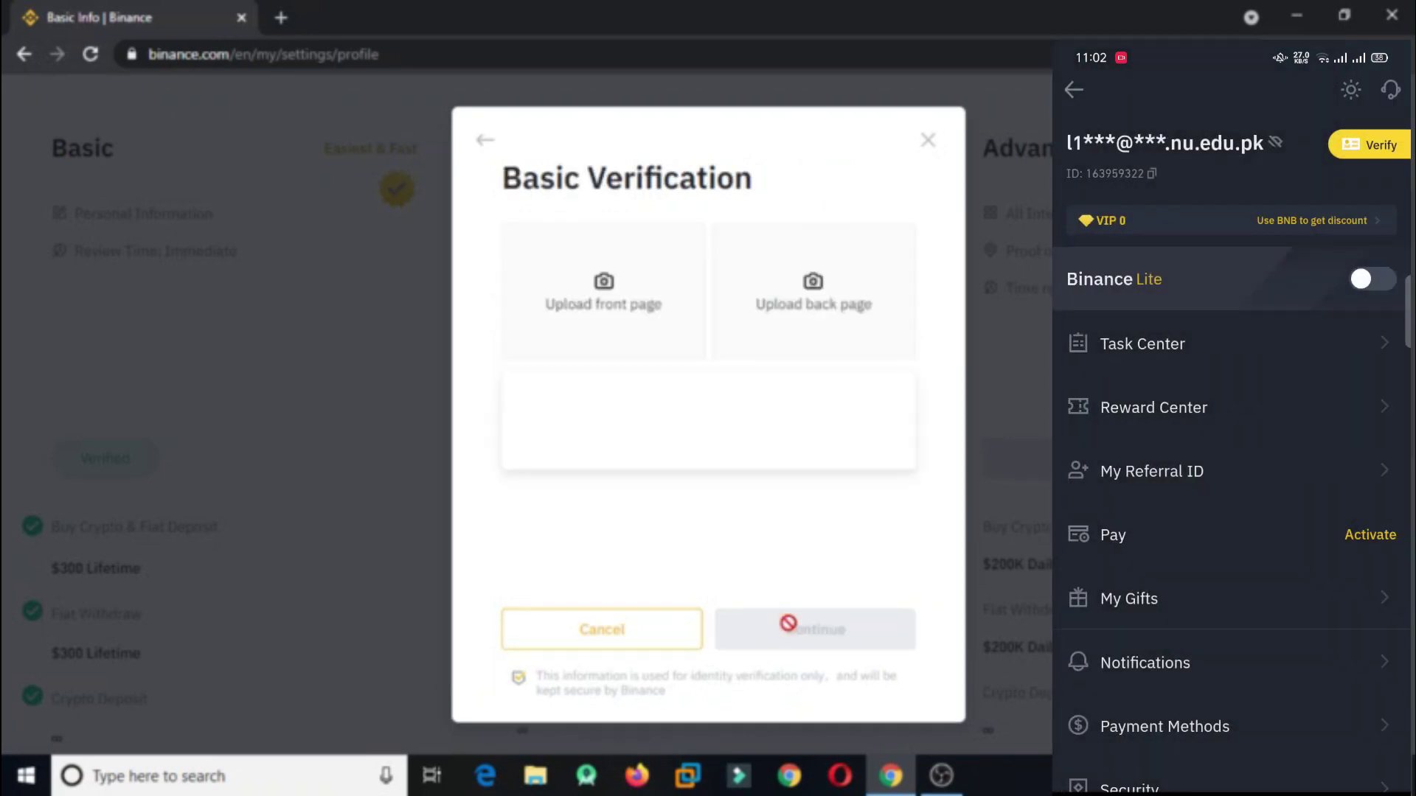